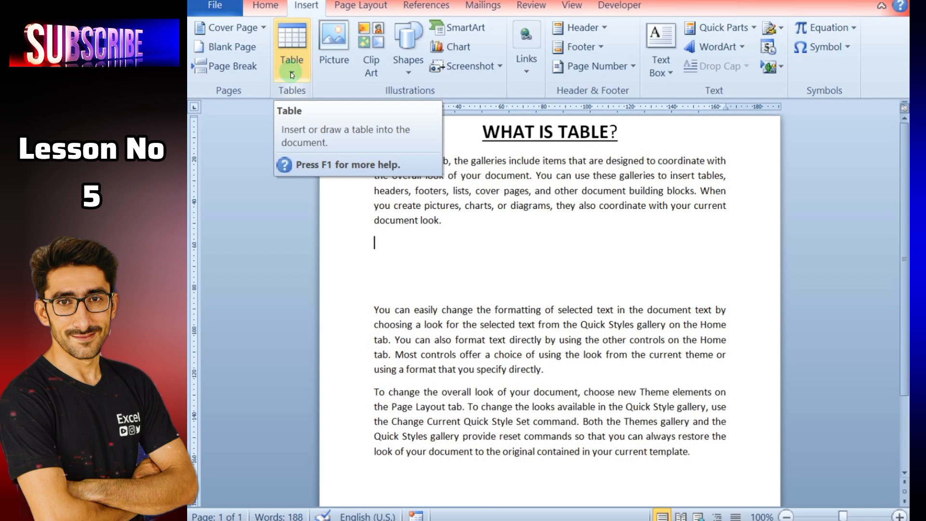
Insert a five-column, four-row table below the first paragraph and head its first two columns S.NO and NAME
{"action": "left_click", "coordinate": [292, 67]}
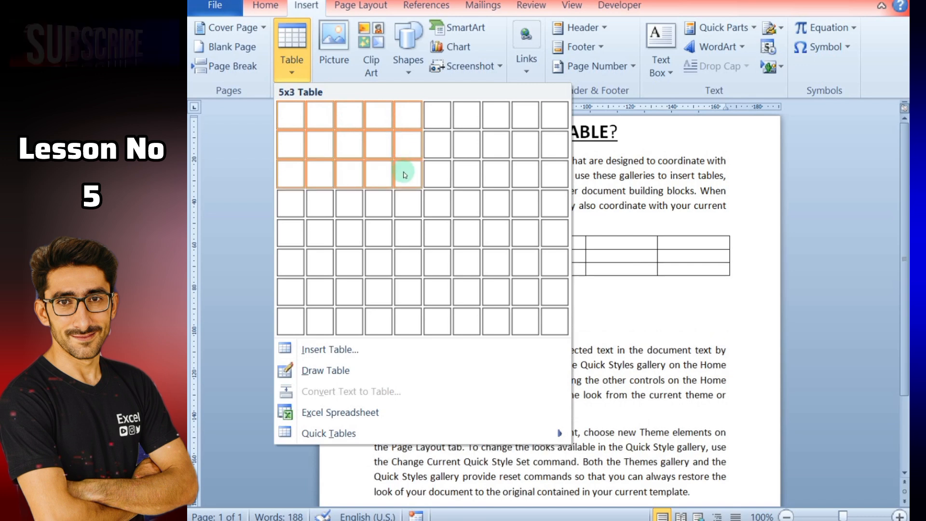
{"action": "left_click", "coordinate": [403, 198]}
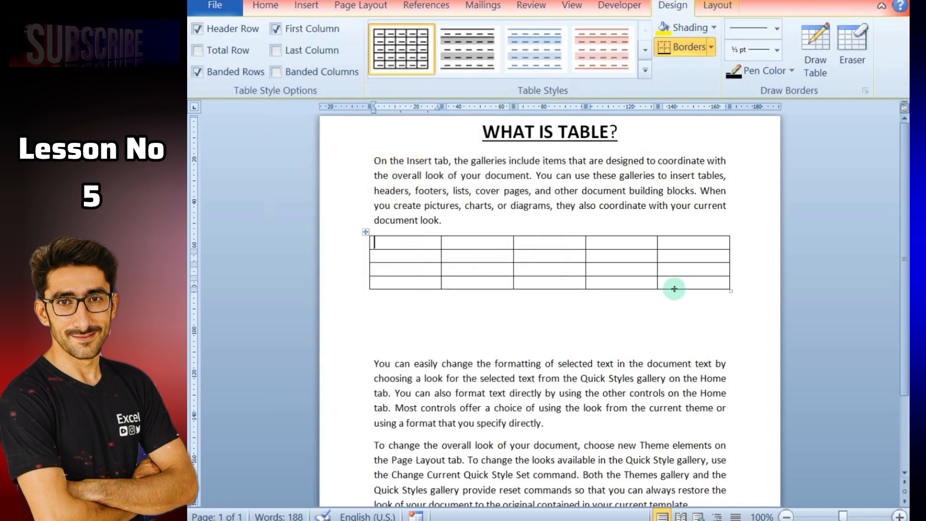
{"action": "type", "text": "S.NO"}
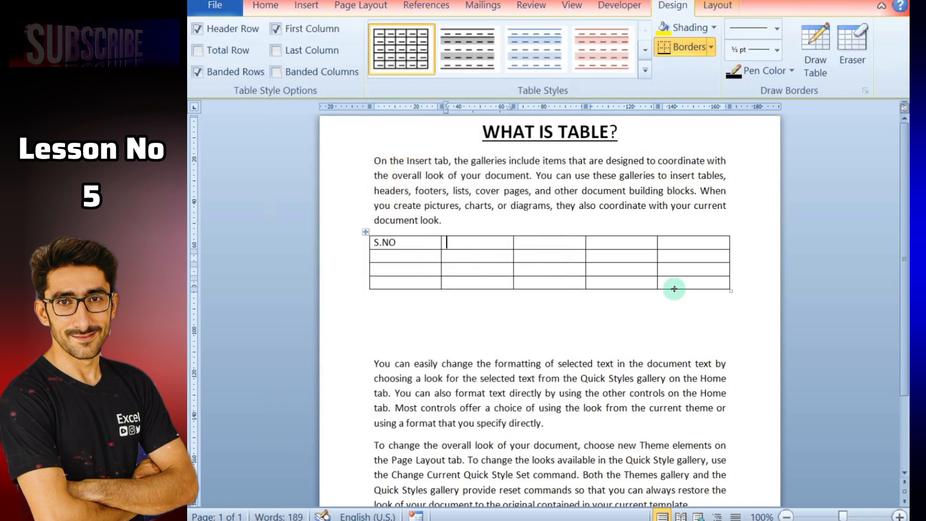
{"action": "key", "text": "Tab"}
{"action": "type", "text": "NAME"}
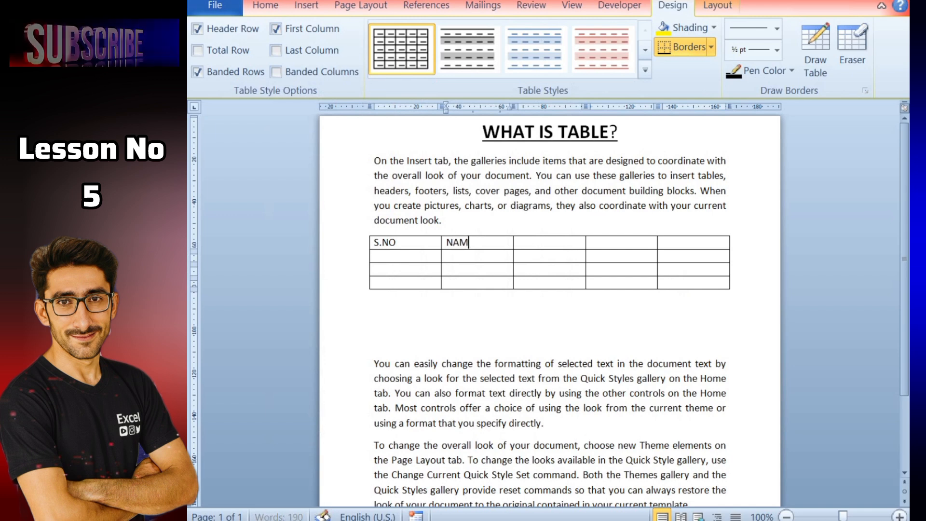
{"action": "key", "text": "Tab"}
{"action": "type", "text": "ROLL N"}
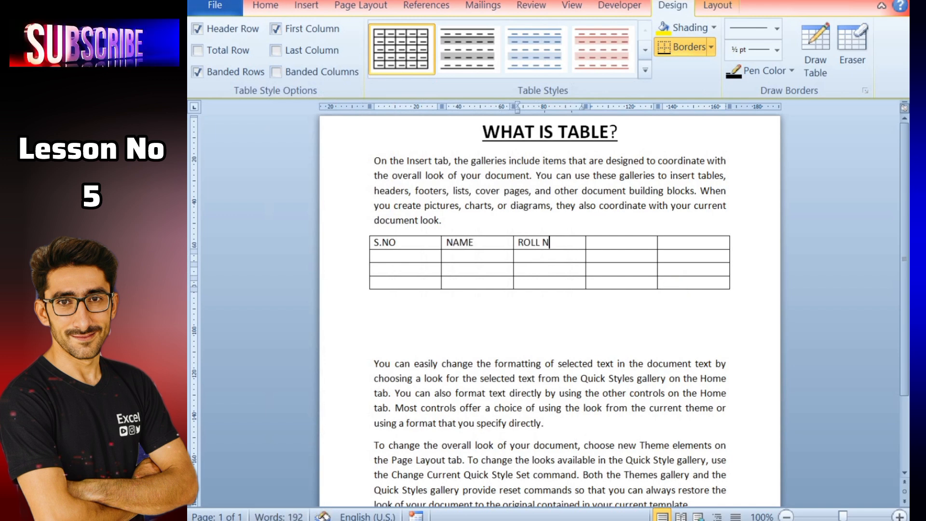
{"action": "key", "text": "BackSpace"}
{"action": "key", "text": "BackSpace"}
{"action": "key", "text": "BackSpace"}
{"action": "key", "text": "BackSpace"}
{"action": "key", "text": "BackSpace"}
{"action": "key", "text": "BackSpace"}
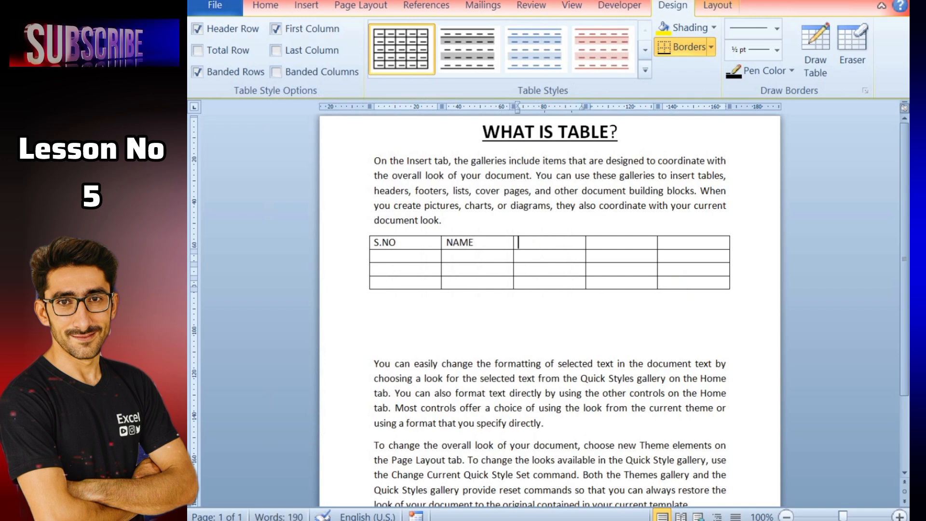
Head the remaining three table columns PRODUCT, SALE and RATE
{"action": "type", "text": "PRODUCT"}
{"action": "key", "text": "Tab"}
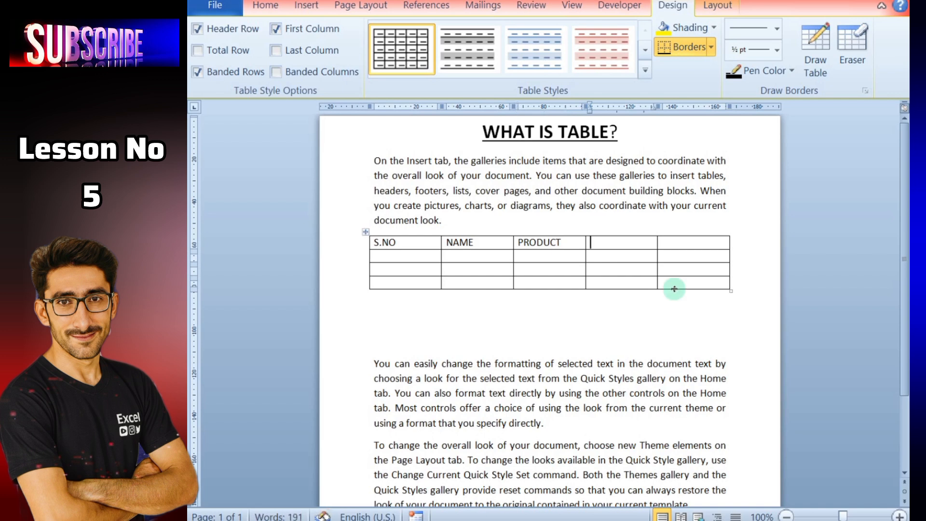
{"action": "type", "text": "SALE"}
{"action": "key", "text": "Tab"}
{"action": "type", "text": "RA"}
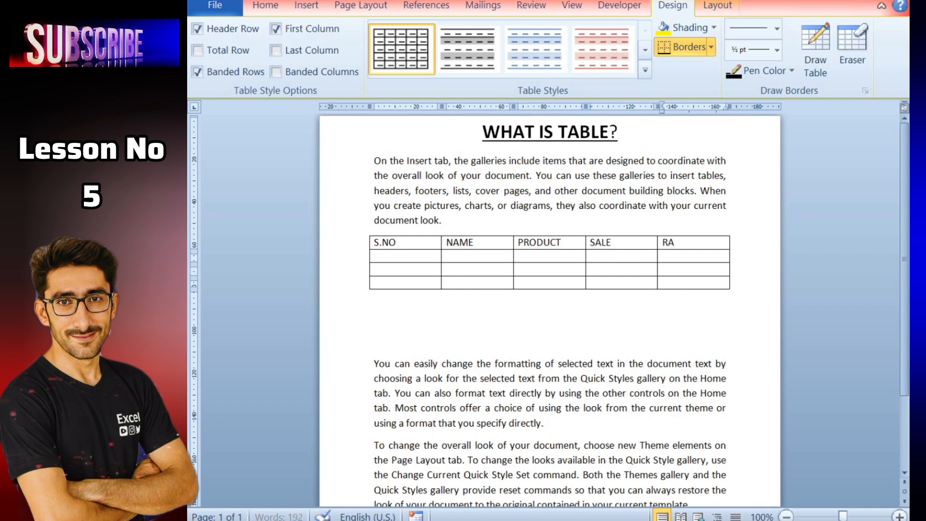
Fill the first data row with serial number 1, the person's name, product KEYBOARD, sale 5 and rate 200
{"action": "left_click", "coordinate": [388, 257]}
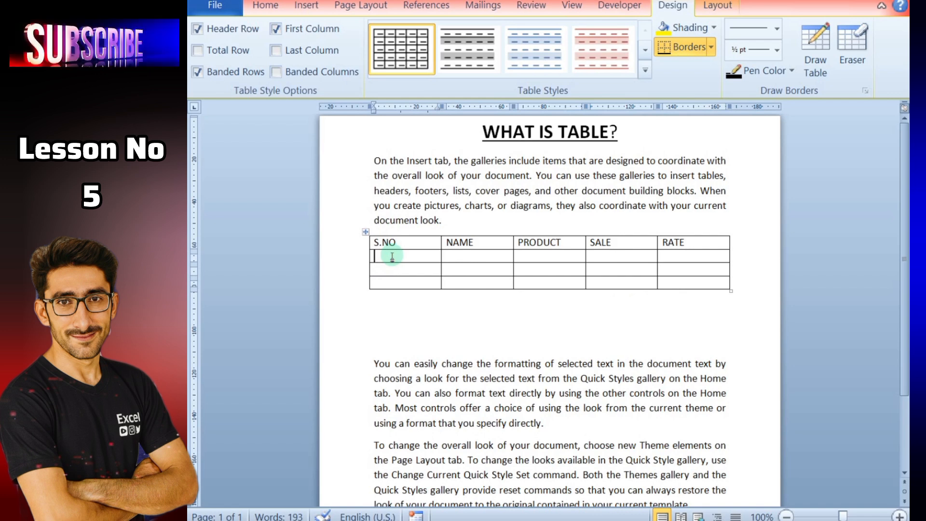
{"action": "type", "text": "1"}
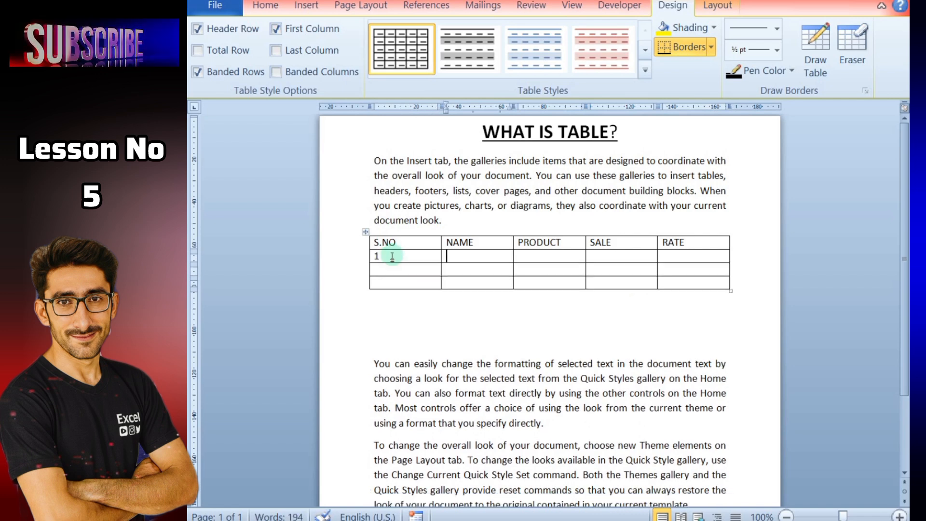
{"action": "key", "text": "Tab"}
{"action": "type", "text": "YA"}
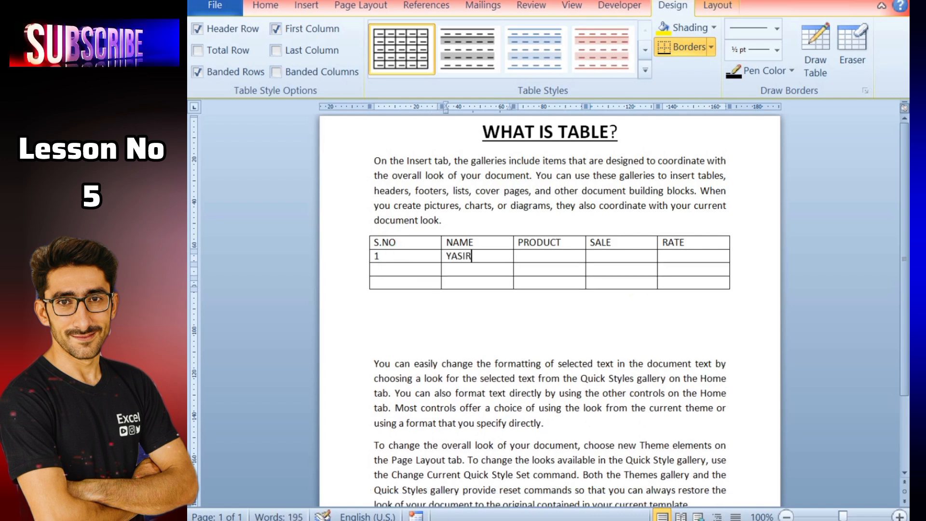
{"action": "left_click", "coordinate": [393, 255]}
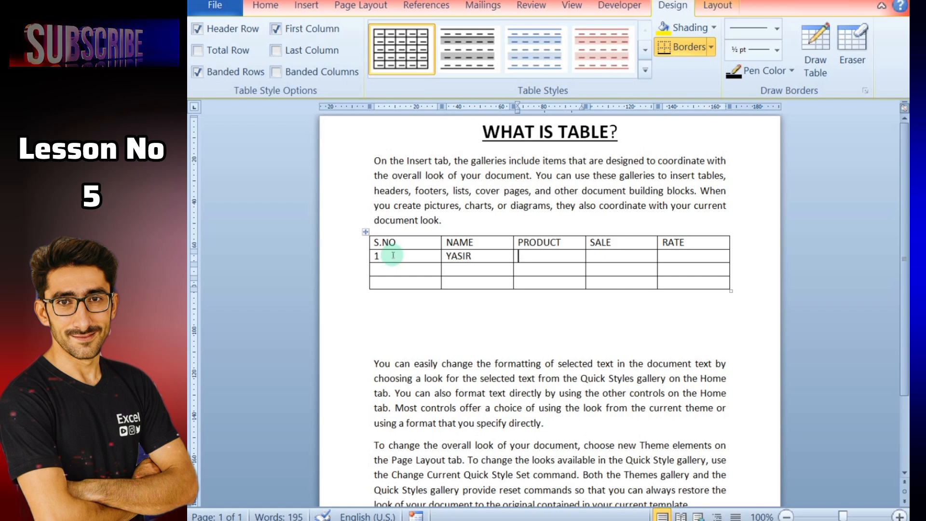
{"action": "key", "text": "Tab"}
{"action": "key", "text": "Tab"}
{"action": "type", "text": "KEYBOARD"}
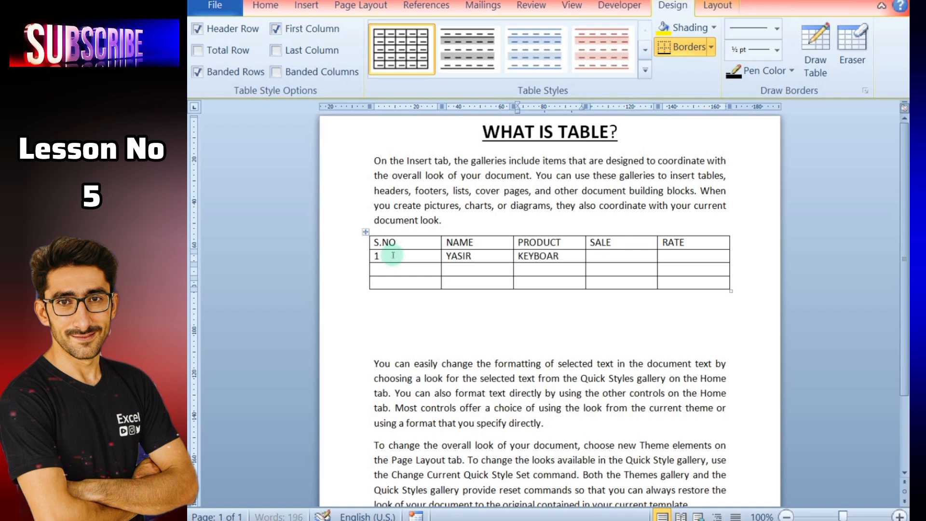
{"action": "key", "text": "Tab"}
{"action": "type", "text": "5"}
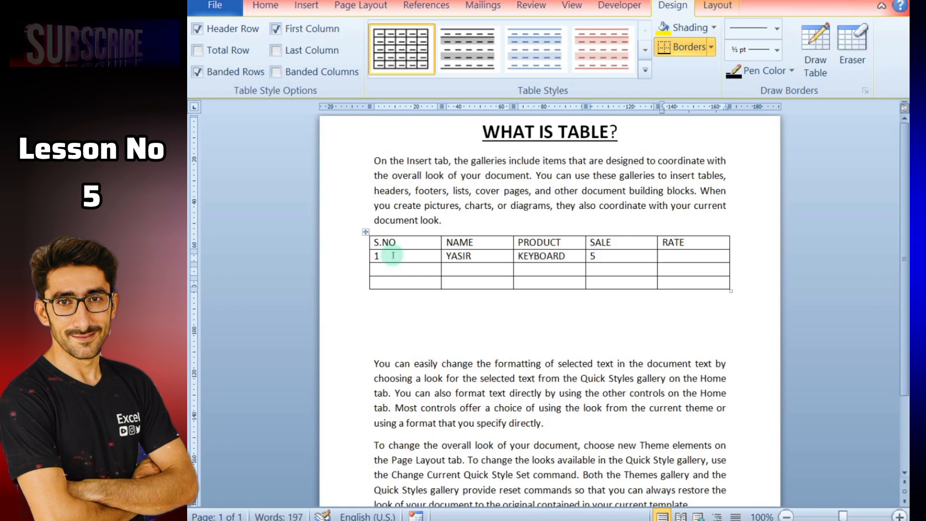
{"action": "key", "text": "Tab"}
{"action": "type", "text": "200"}
Fill the second data row with serial number 2, the person's name, product MOUSE, sale 5 and rate 320
{"action": "left_click", "coordinate": [393, 255]}
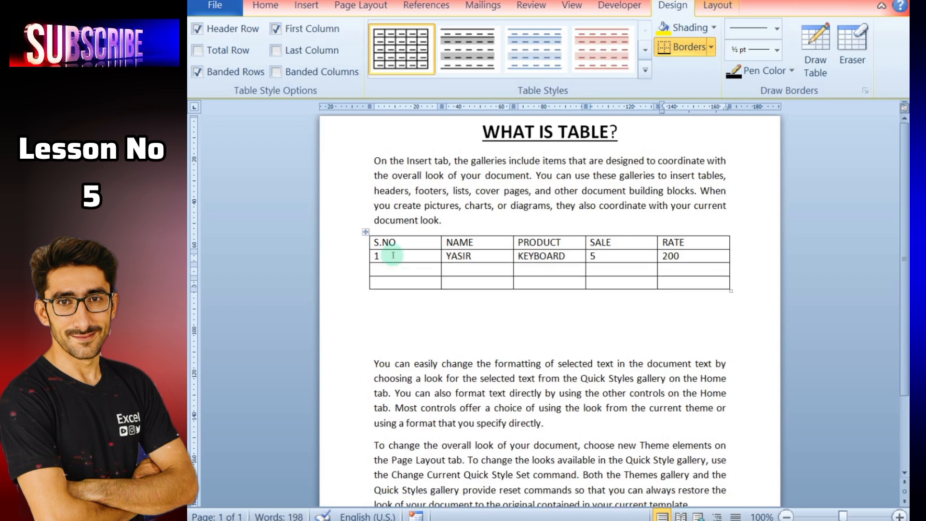
{"action": "type", "text": "2"}
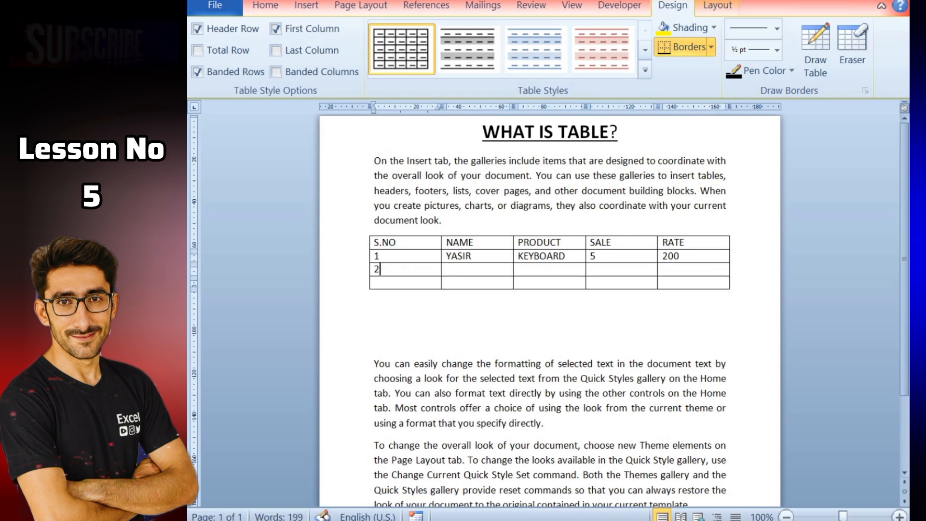
{"action": "key", "text": "Tab"}
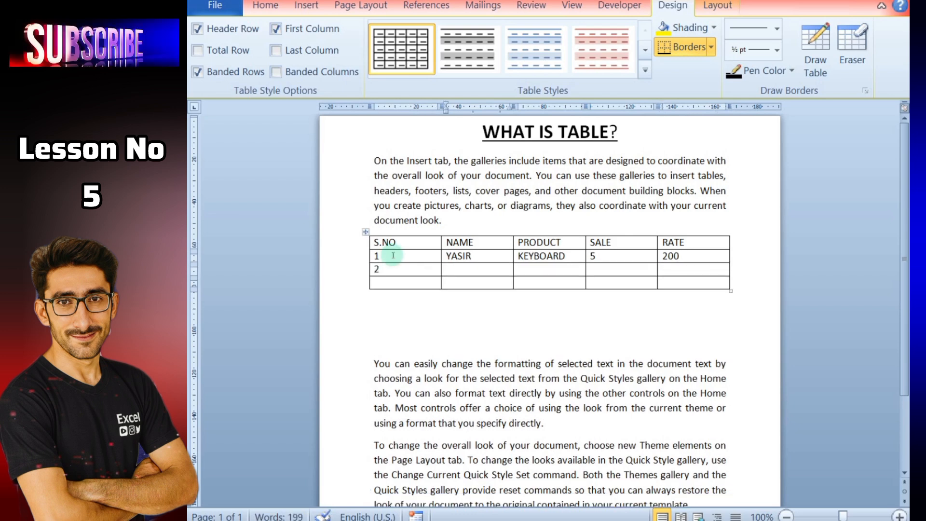
{"action": "type", "text": "g"}
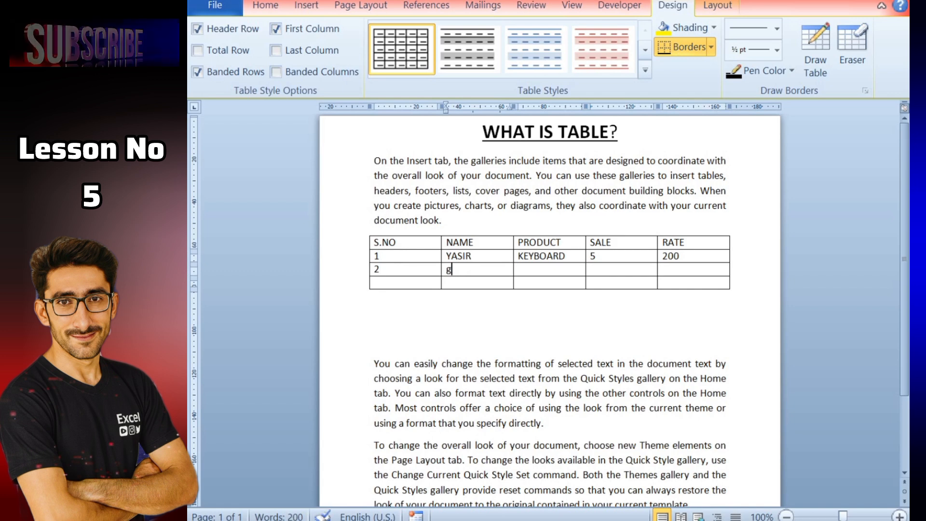
{"action": "key", "text": "BackSpace"}
{"action": "type", "text": "HO"}
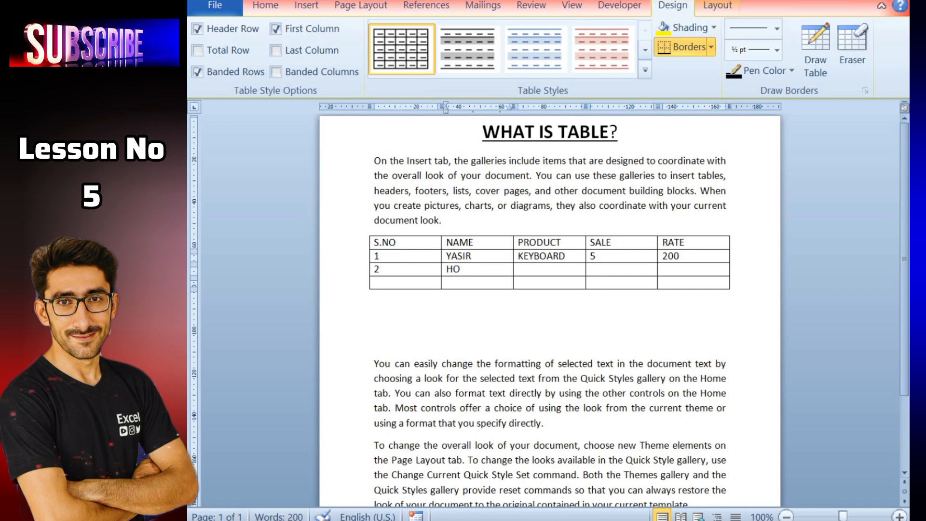
{"action": "type", "text": "RAM"}
{"action": "key", "text": "Tab"}
{"action": "type", "text": "MOUSE"}
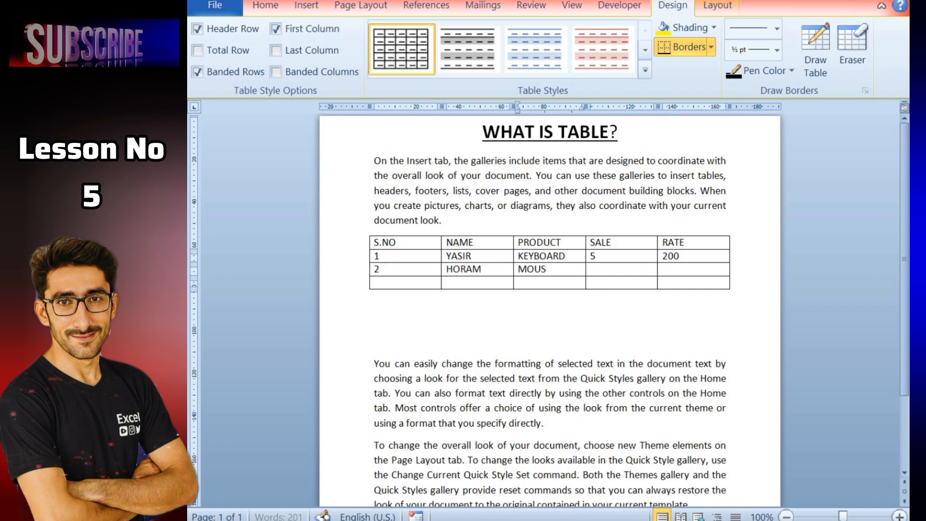
{"action": "key", "text": "Tab"}
{"action": "type", "text": "5"}
{"action": "key", "text": "Tab"}
{"action": "type", "text": "32"}
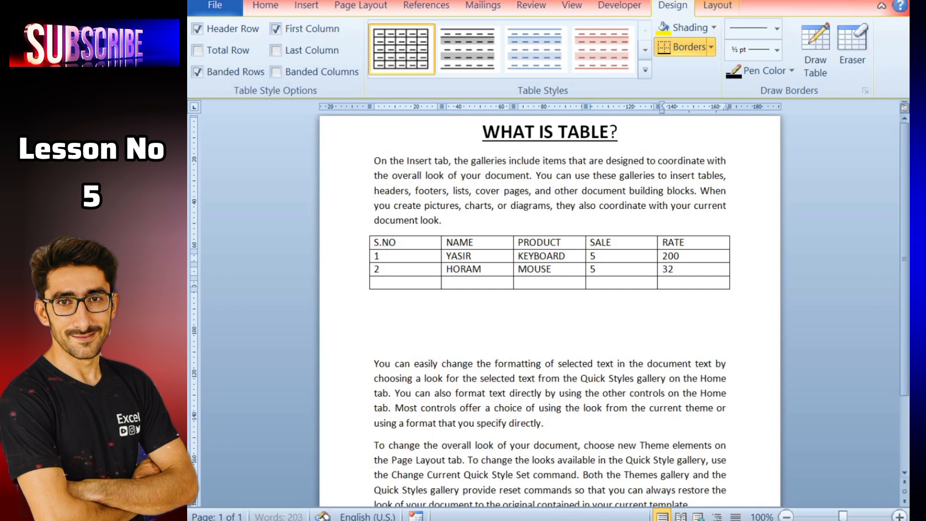
Fill the third data row with serial number 3, the person's name, product SCREEN, sale 12 and rate 1200
{"action": "key", "text": "Tab"}
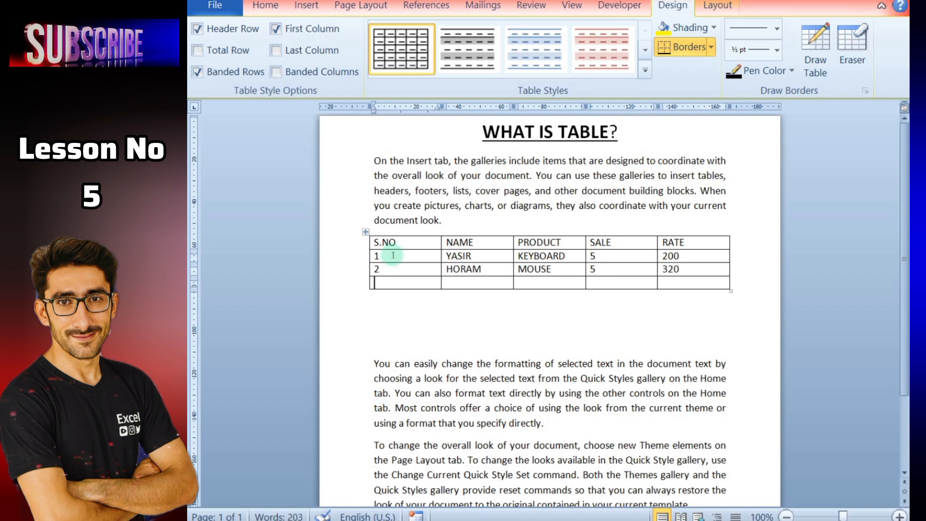
{"action": "type", "text": "3TALAL"}
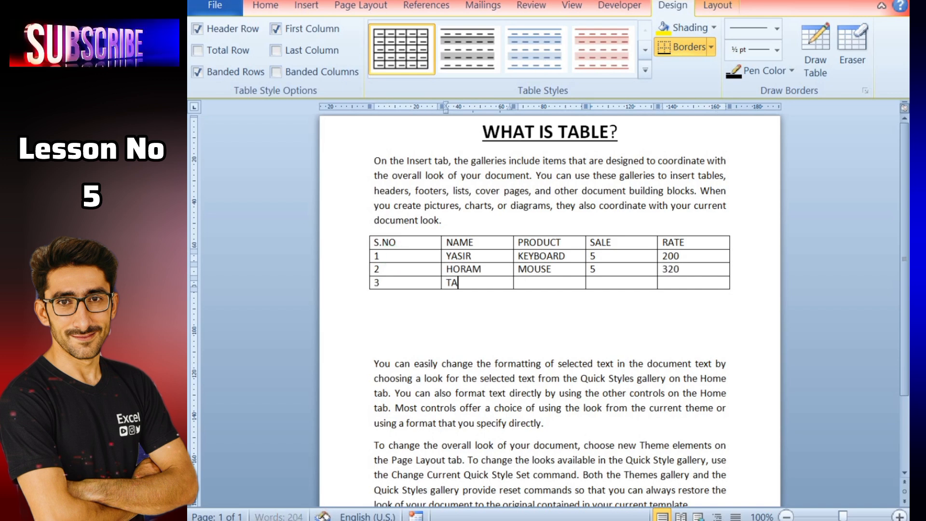
{"action": "key", "text": "Tab"}
{"action": "type", "text": "SCREEN"}
{"action": "key", "text": "Tab"}
{"action": "type", "text": "12"}
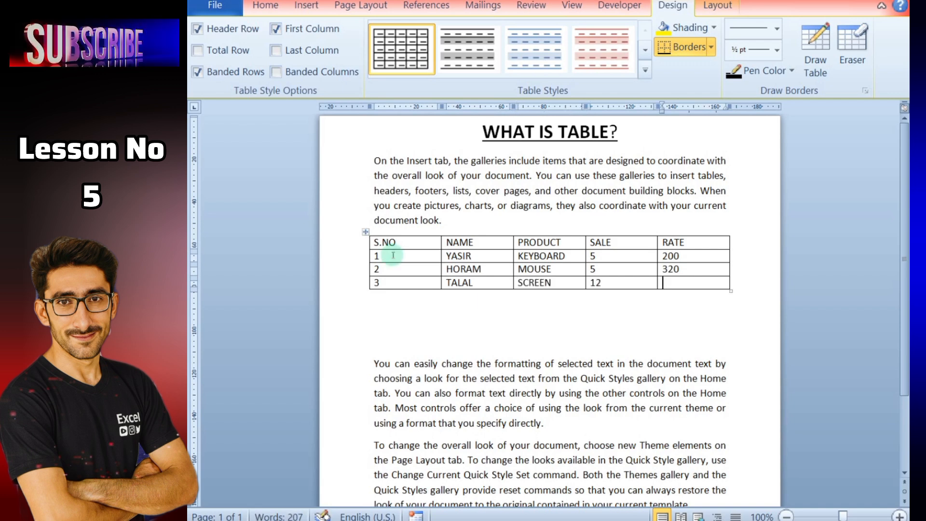
{"action": "key", "text": "Tab"}
{"action": "type", "text": "1200"}
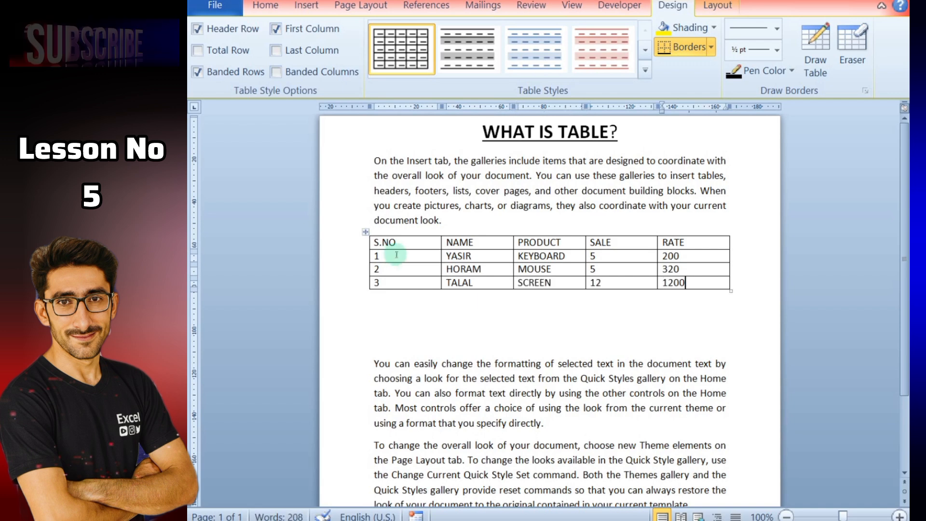
Center the text of all table cells both horizontally and vertically
{"action": "left_click", "coordinate": [365, 232]}
{"action": "left_click", "coordinate": [722, 5]}
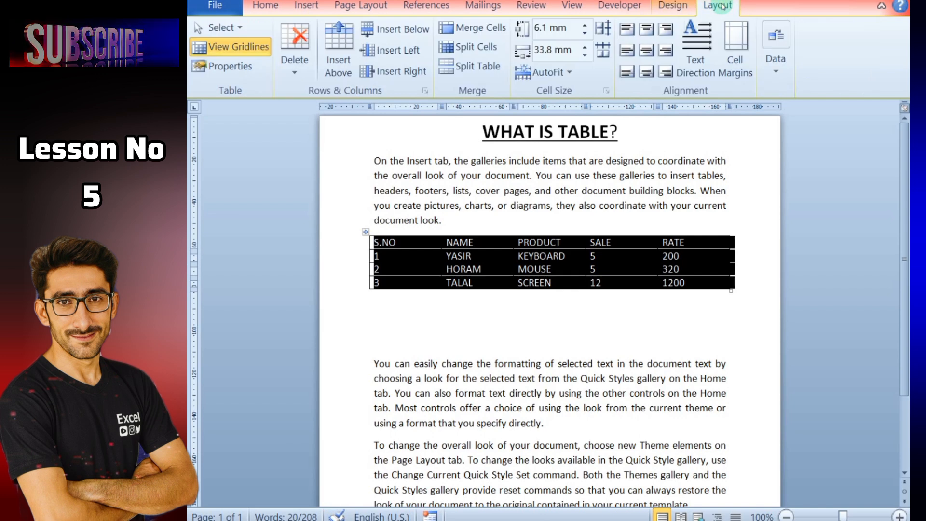
{"action": "left_click", "coordinate": [504, 326]}
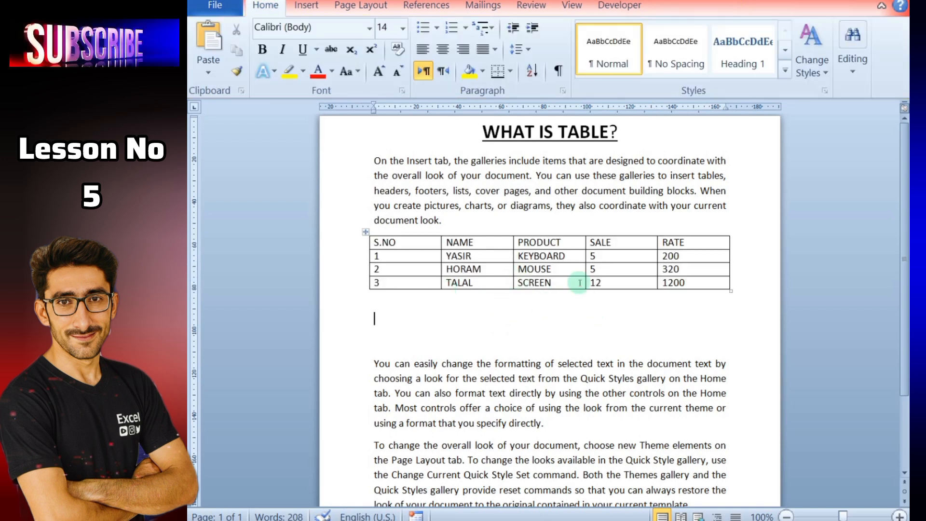
{"action": "left_click", "coordinate": [365, 232]}
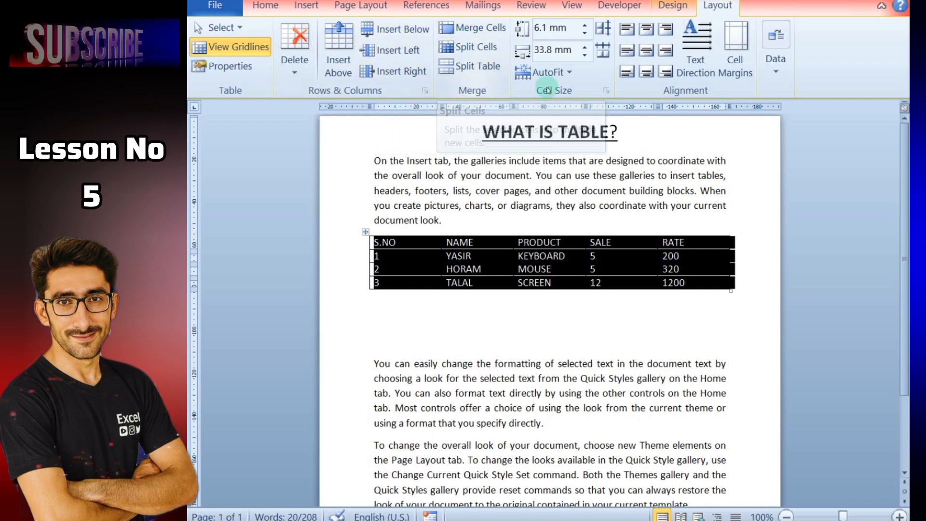
{"action": "left_click", "coordinate": [648, 72]}
{"action": "left_click", "coordinate": [646, 50]}
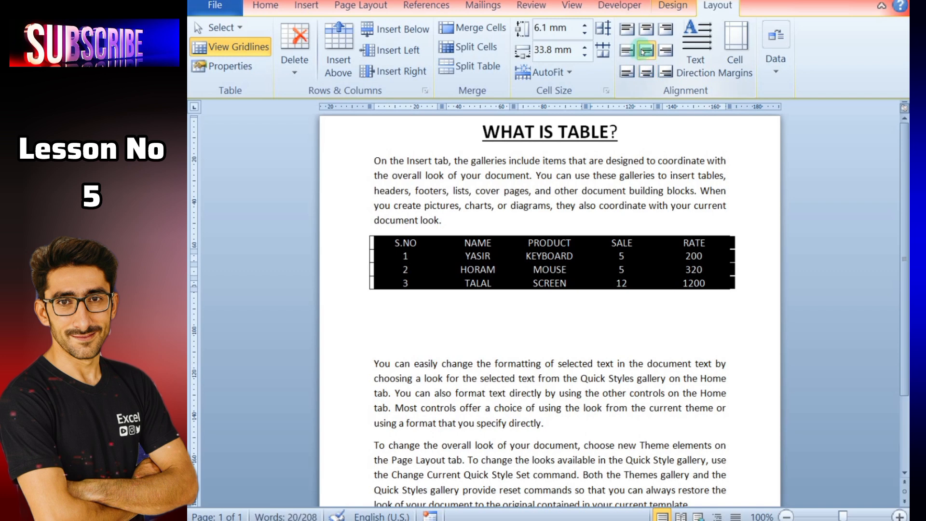
{"action": "left_click", "coordinate": [506, 322]}
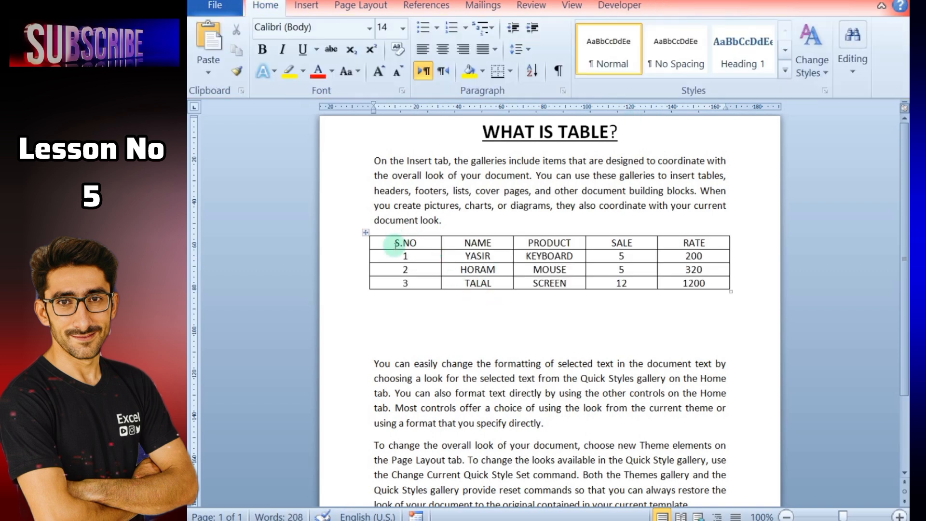
Align the text of the NAME and PRODUCT columns to the left, centered vertically
{"action": "left_click_drag", "start_coordinate": [449, 233], "coordinate": [541, 233]}
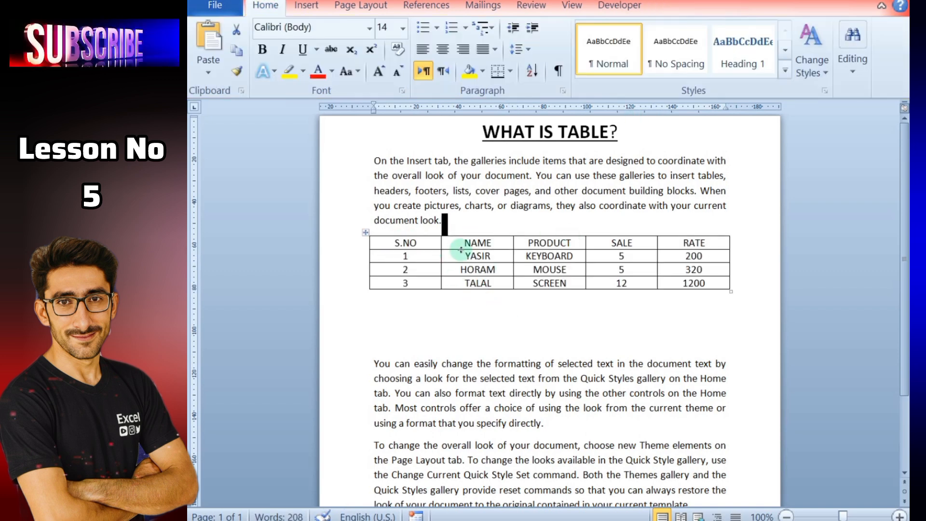
{"action": "left_click_drag", "start_coordinate": [464, 242], "coordinate": [549, 283]}
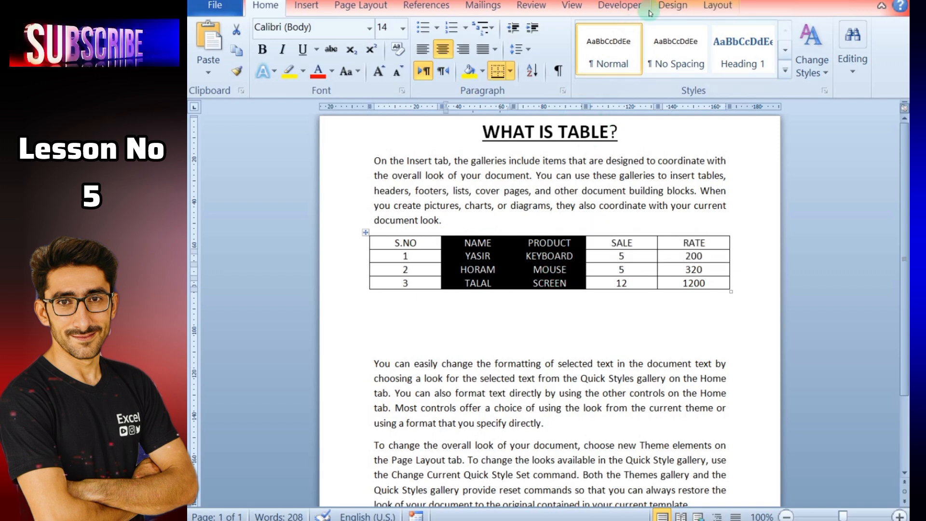
{"action": "left_click", "coordinate": [717, 6]}
{"action": "left_click", "coordinate": [627, 51]}
{"action": "left_click", "coordinate": [563, 320]}
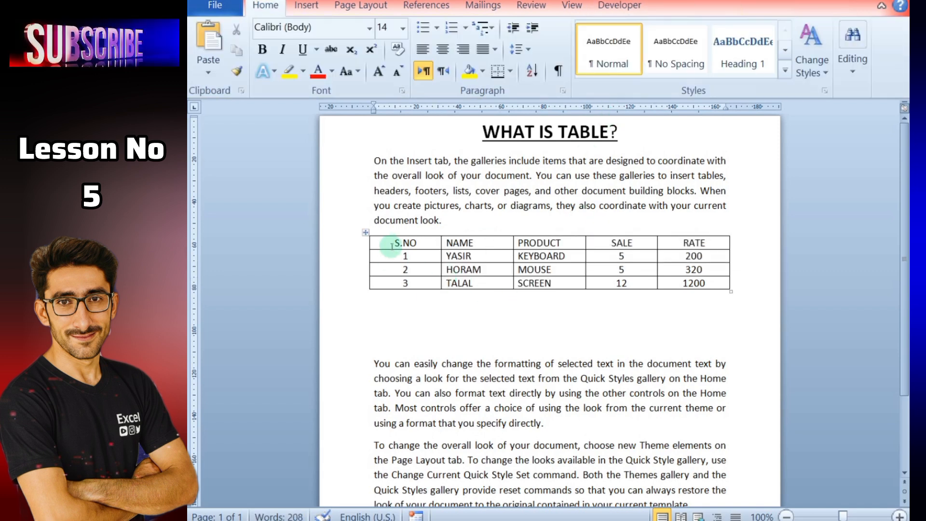
Shade the table's header row yellow and make its text bold
{"action": "left_click_drag", "start_coordinate": [386, 241], "coordinate": [689, 239]}
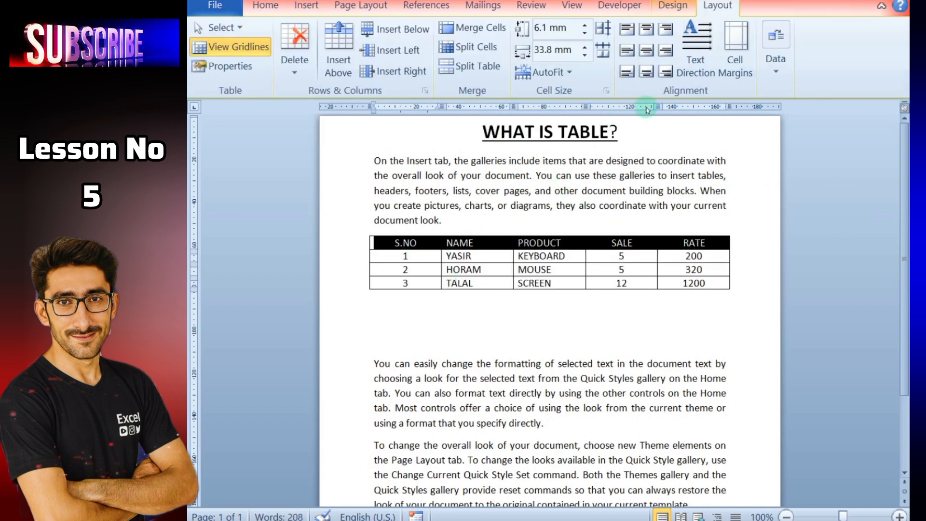
{"action": "left_click", "coordinate": [265, 6]}
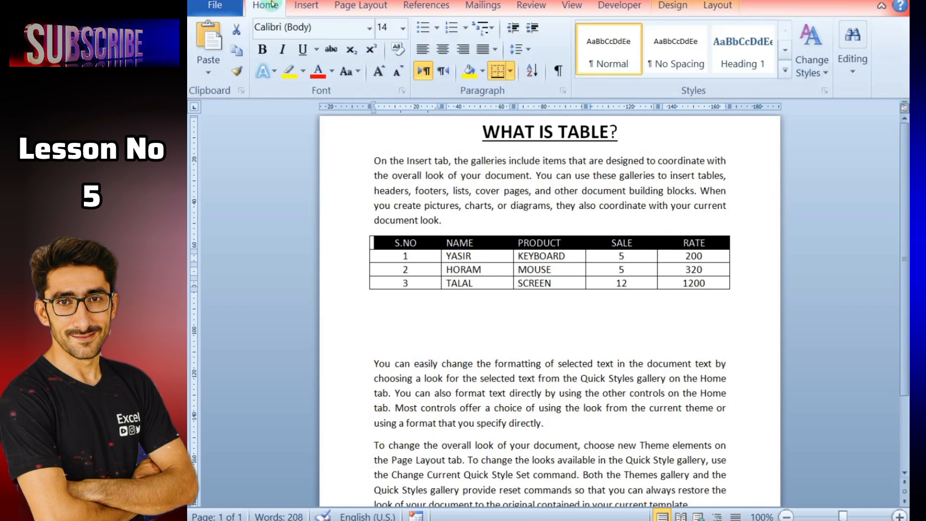
{"action": "left_click", "coordinate": [469, 71]}
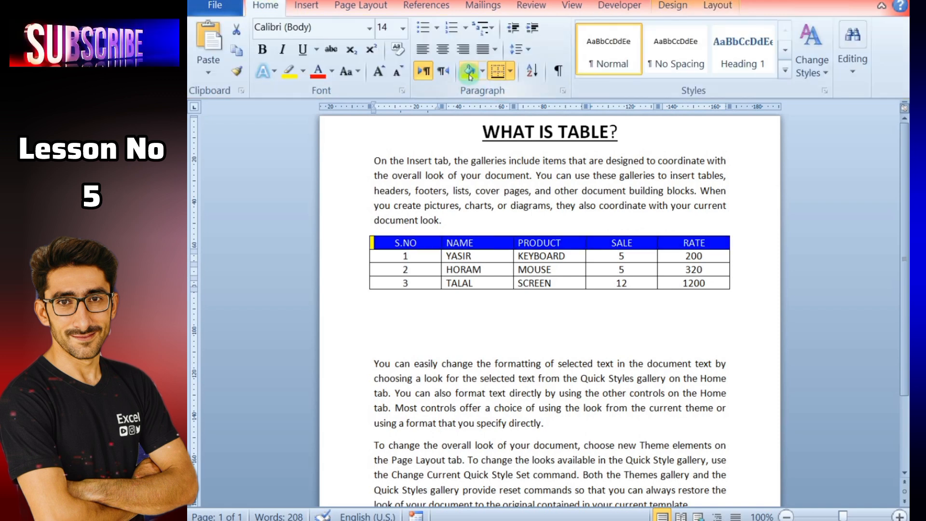
{"action": "left_click", "coordinate": [262, 51]}
{"action": "left_click", "coordinate": [521, 304]}
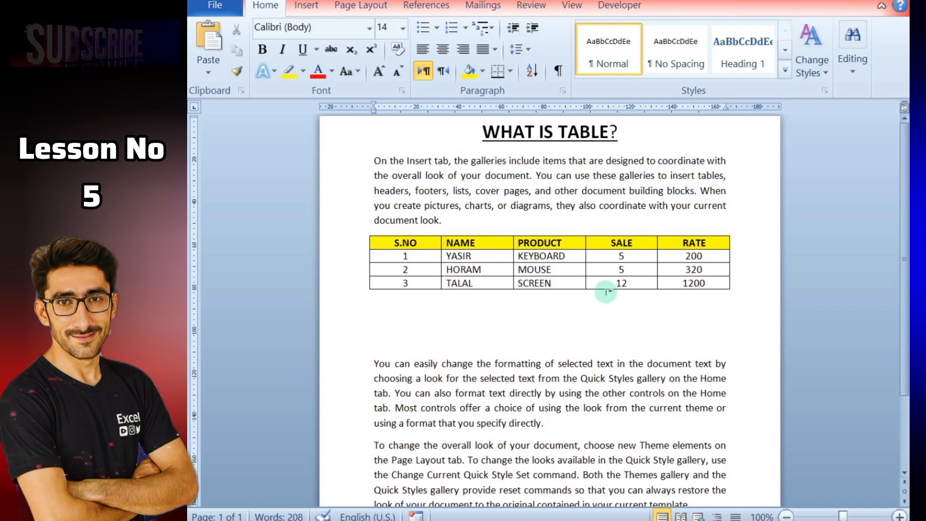
Change the entries below the NAME and PRODUCT headings to sentence case
{"action": "left_click_drag", "start_coordinate": [447, 249], "coordinate": [570, 281]}
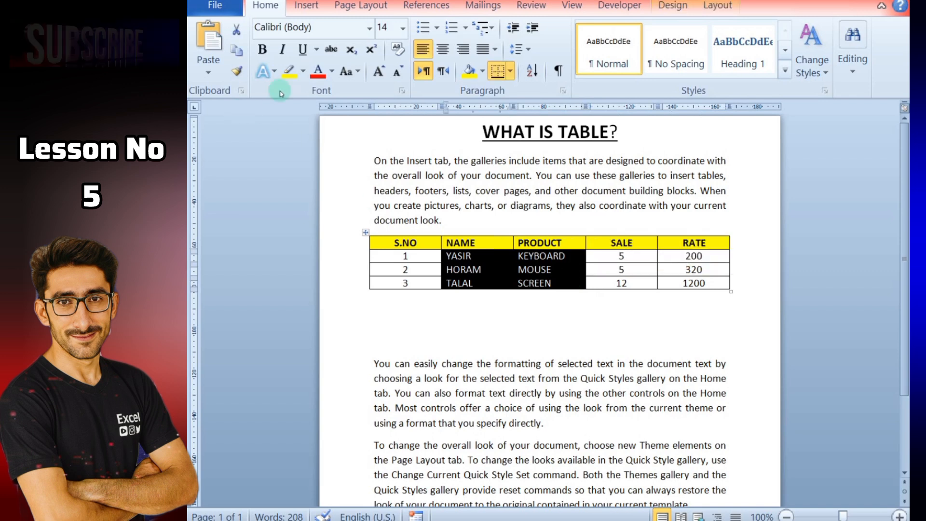
{"action": "left_click", "coordinate": [360, 73]}
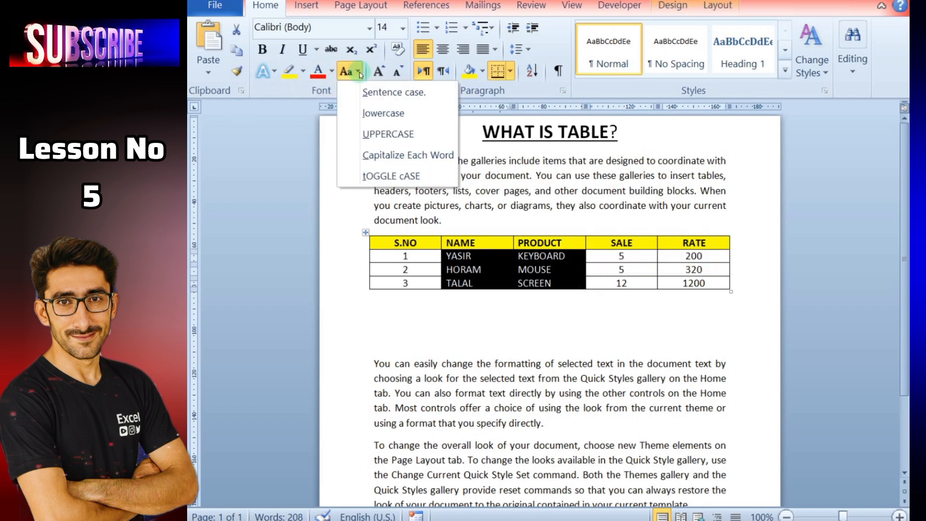
{"action": "left_click", "coordinate": [371, 92]}
{"action": "left_click", "coordinate": [549, 321]}
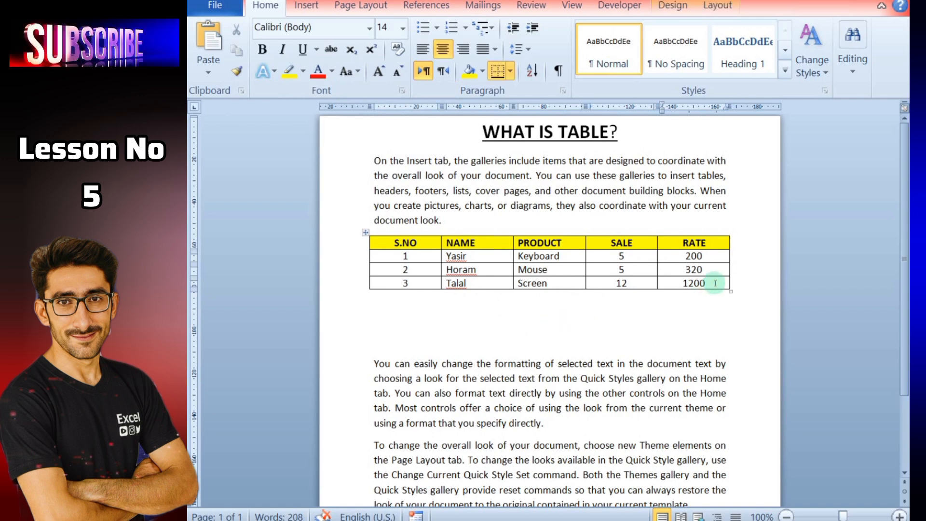
Add a fourth data row to the table with serial number 4 and the person's name
{"action": "key", "text": "Tab"}
{"action": "type", "text": "4"}
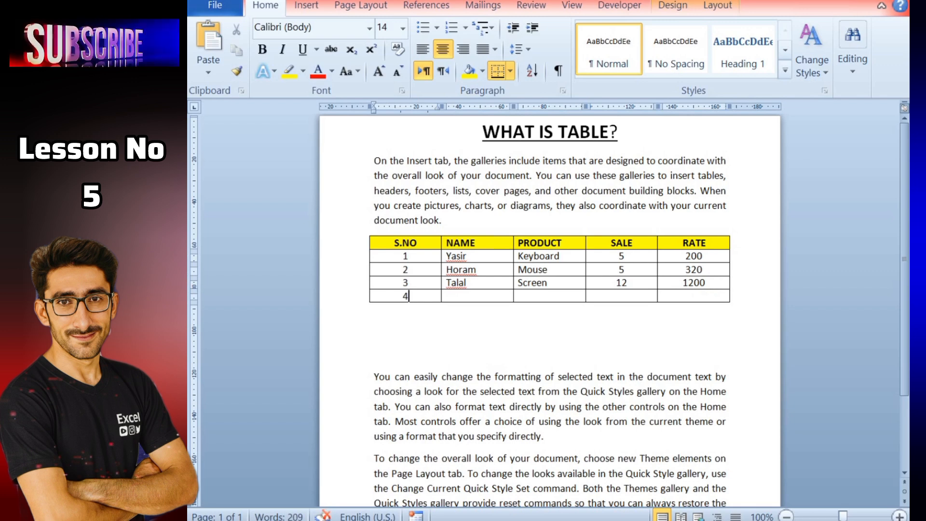
{"action": "key", "text": "Tab"}
{"action": "type", "text": "uMAR"}
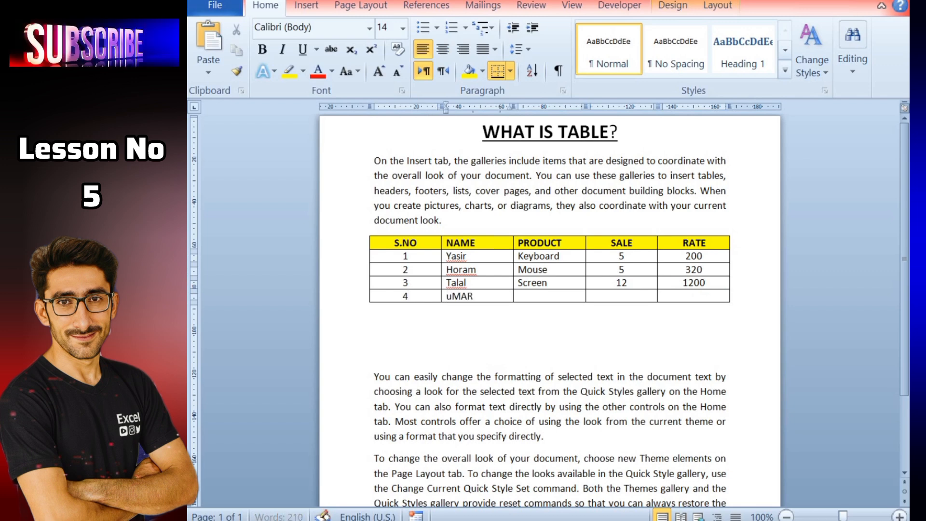
{"action": "type", "text": "M"}
{"action": "key", "text": "BackSpace"}
{"action": "type", "text": "mar"}
{"action": "key", "text": "Tab"}
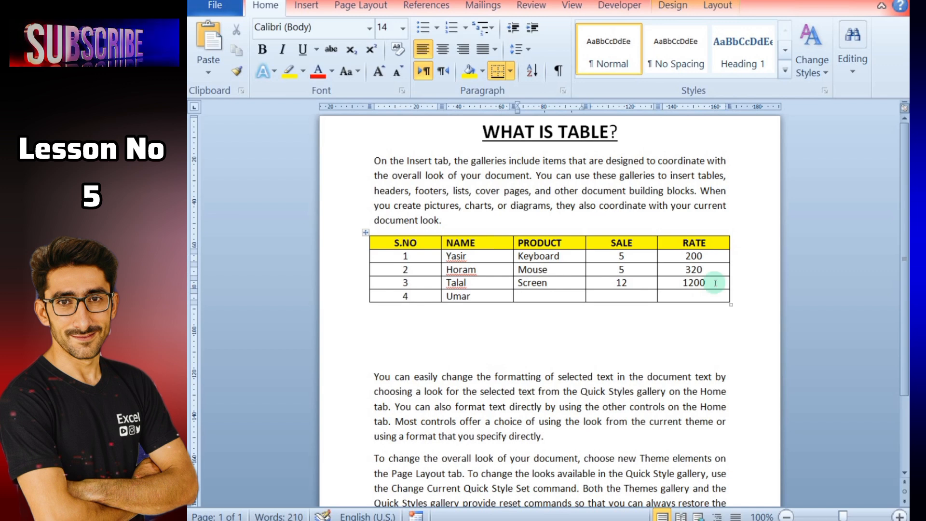
Complete the fourth data row with sale 12, rate 500 and product Monitor, using the suggested spelling correction
{"action": "type", "text": "moniter"}
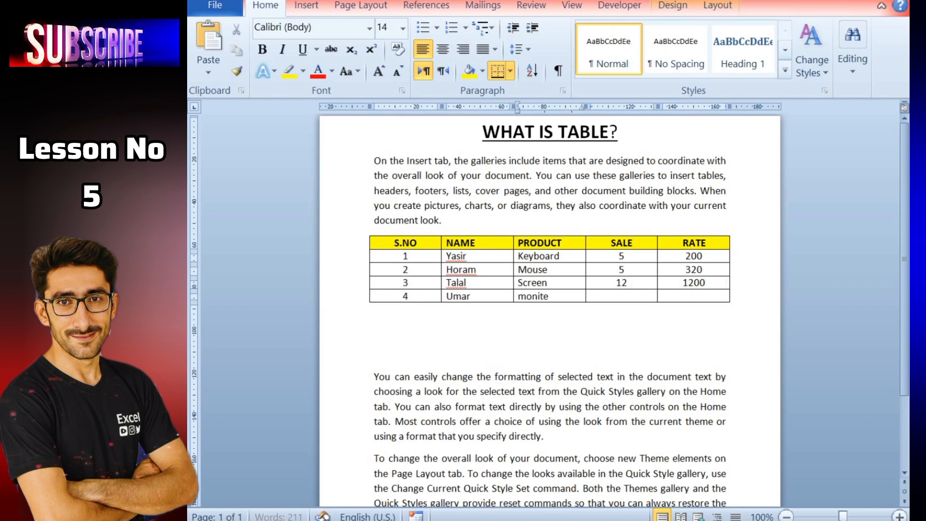
{"action": "key", "text": "Tab"}
{"action": "type", "text": "12"}
{"action": "key", "text": "Tab"}
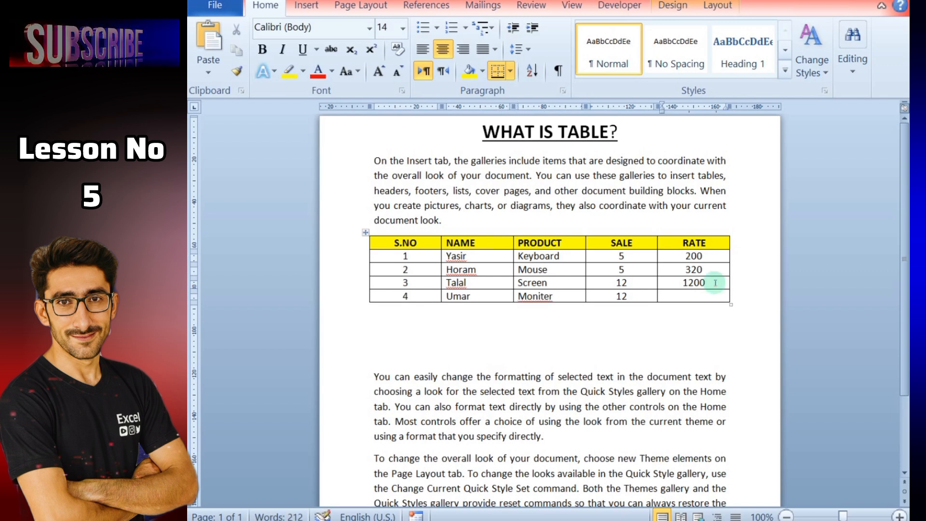
{"action": "type", "text": "500"}
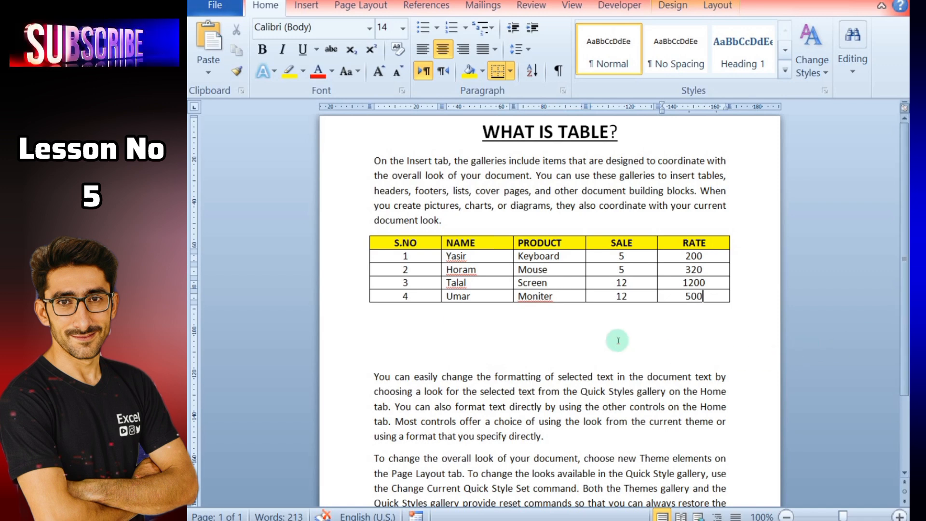
{"action": "right_click", "coordinate": [538, 297]}
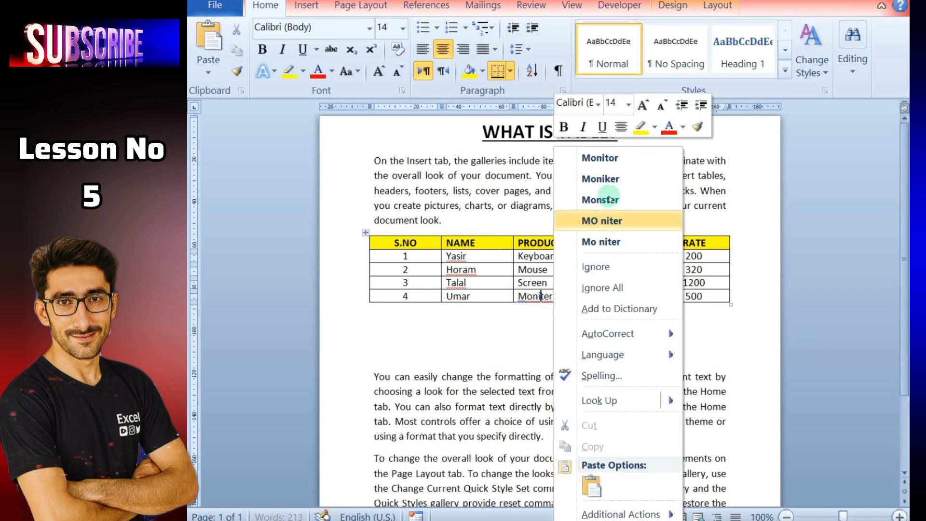
{"action": "left_click", "coordinate": [604, 155]}
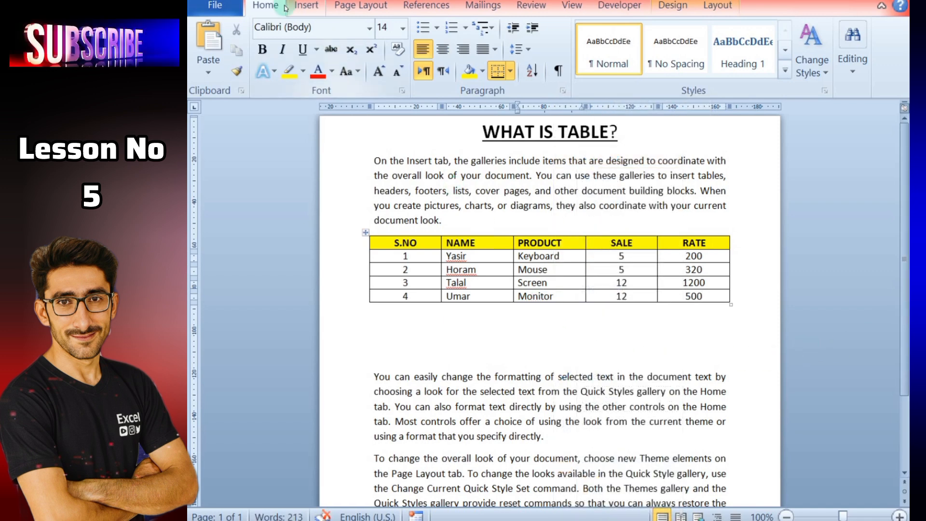
Insert a second table with 9 columns and 2 rows below the sales table, specifying its size numerically
{"action": "left_click", "coordinate": [303, 8]}
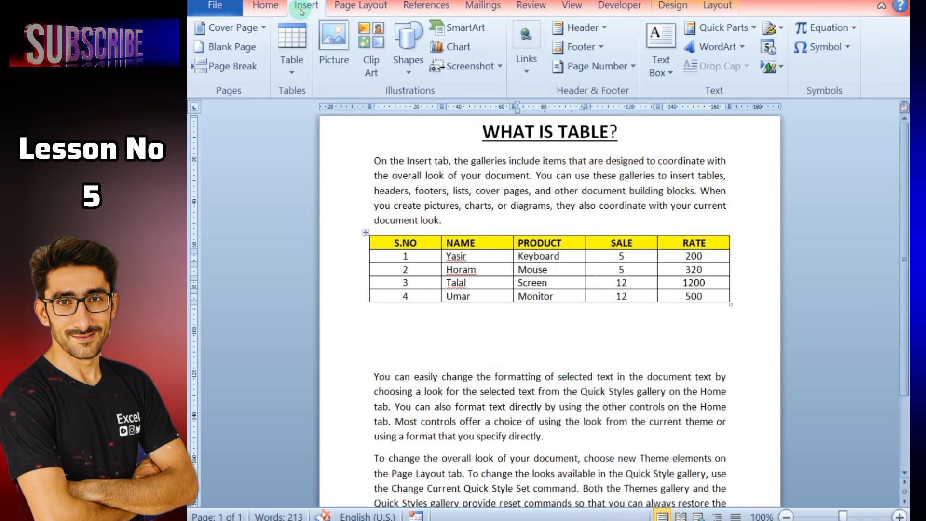
{"action": "left_click", "coordinate": [382, 319]}
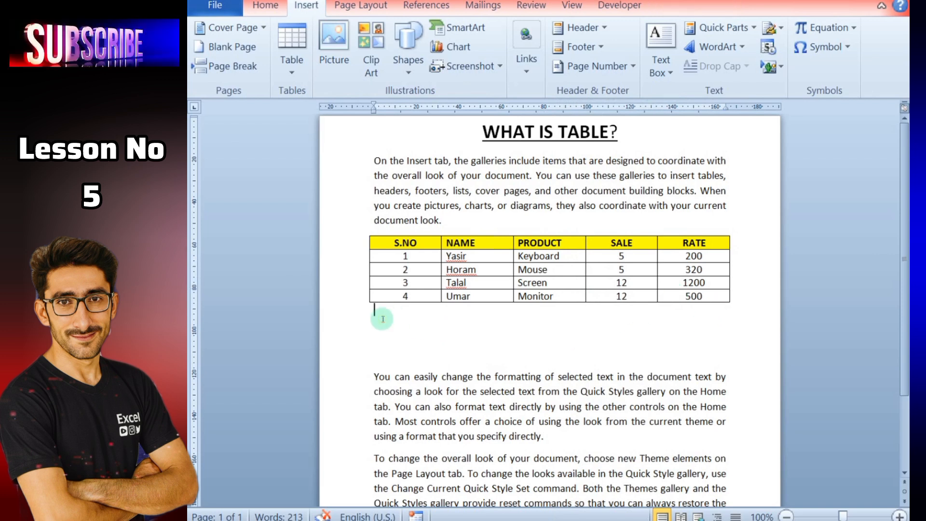
{"action": "left_click", "coordinate": [299, 68]}
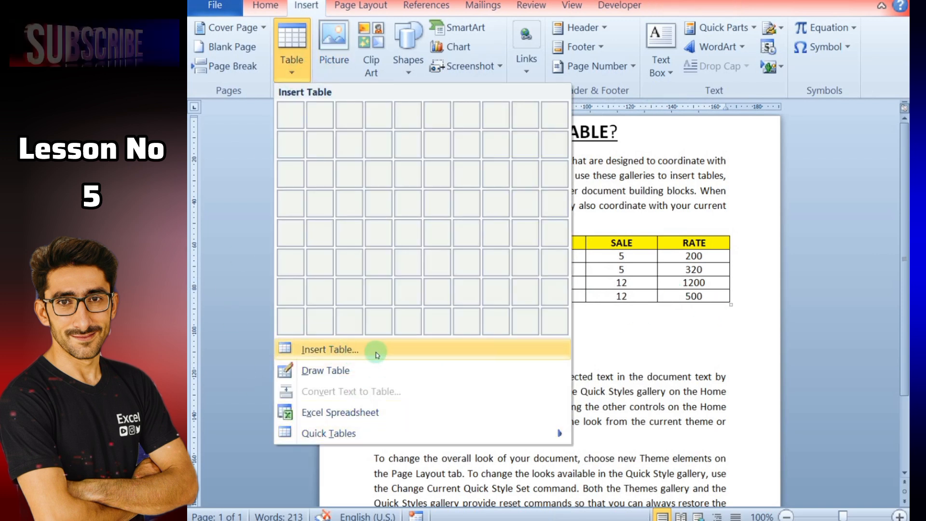
{"action": "left_click", "coordinate": [649, 341]}
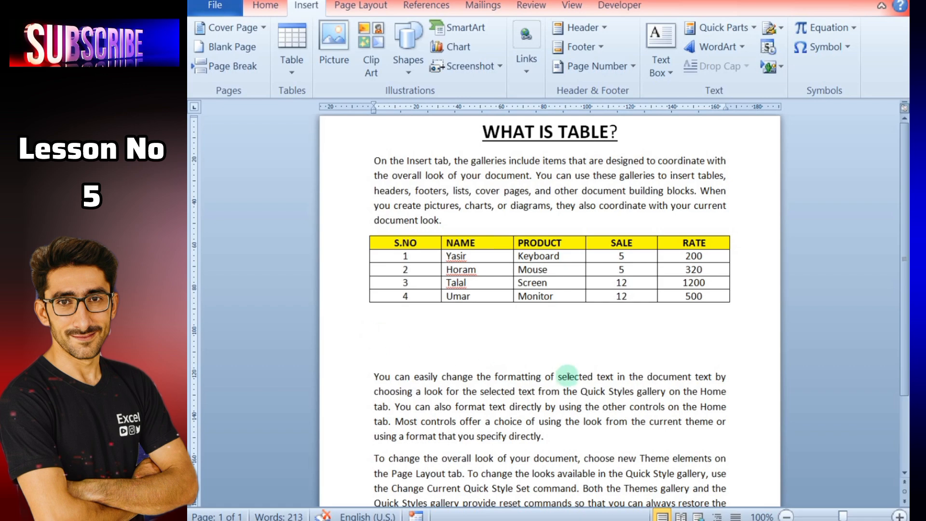
{"action": "left_click", "coordinate": [299, 70]}
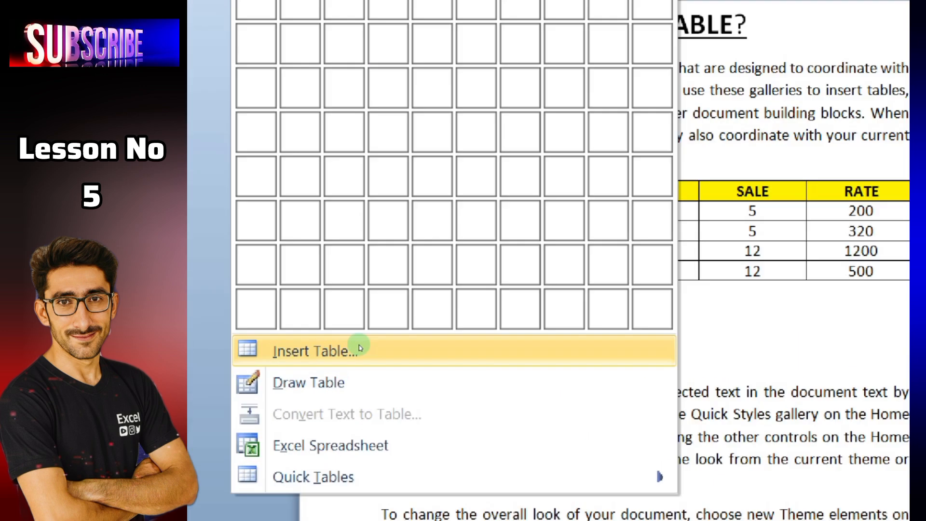
{"action": "left_click", "coordinate": [359, 348]}
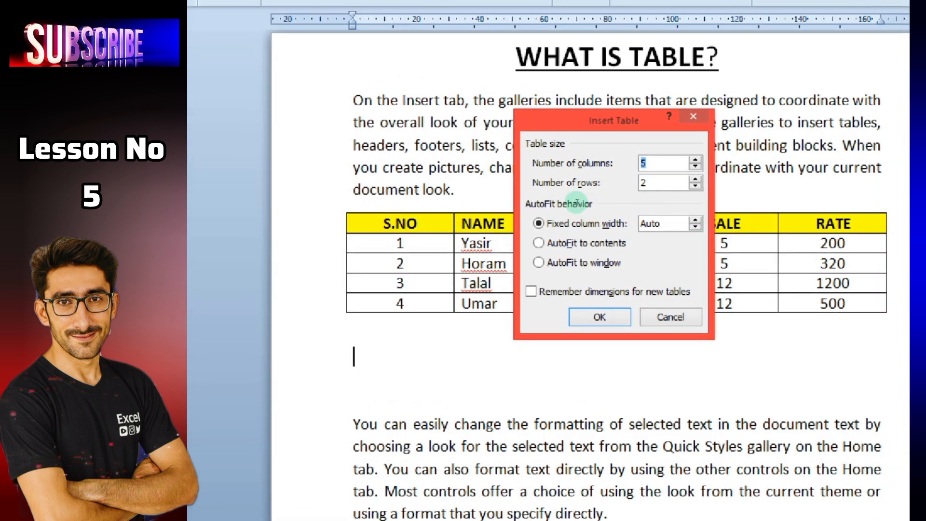
{"action": "type", "text": "10"}
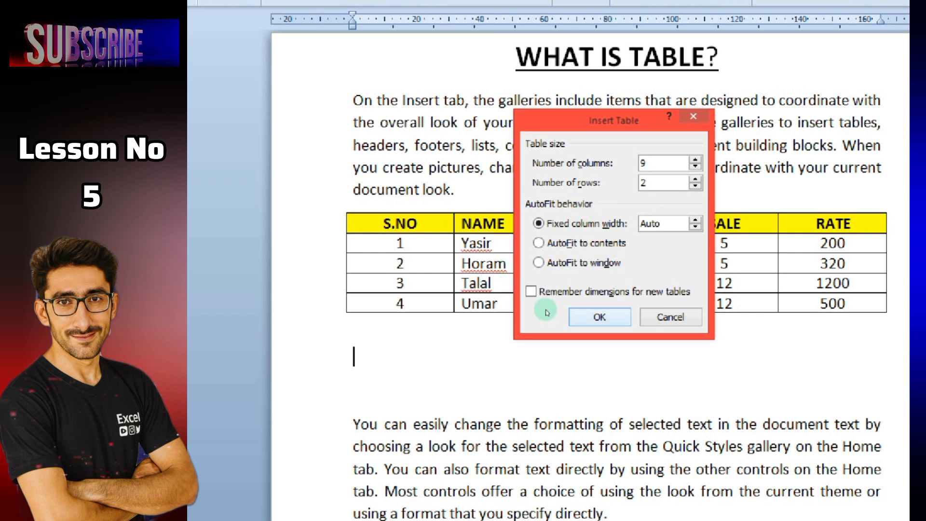
{"action": "key", "text": "Return"}
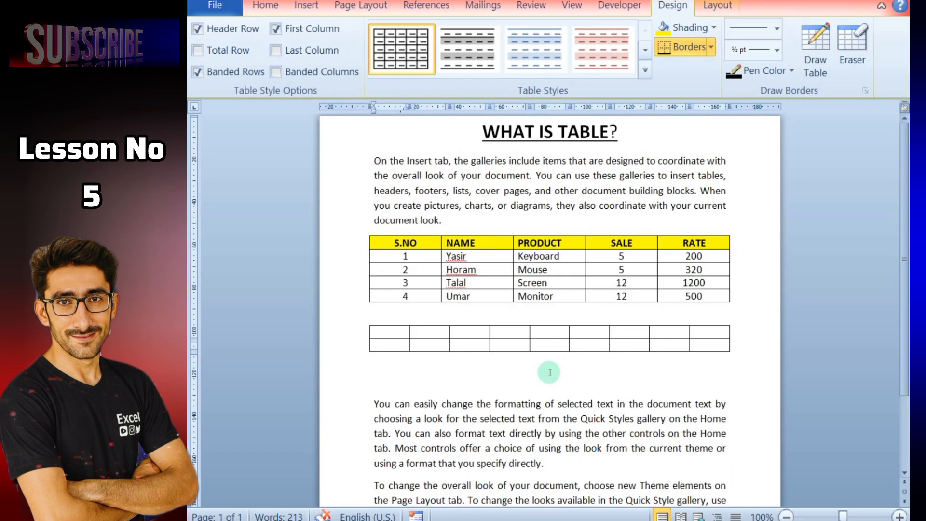
Fill the new table's first row with A, B, C, D, E, G, a blank cell, J and H
{"action": "type", "text": "1"}
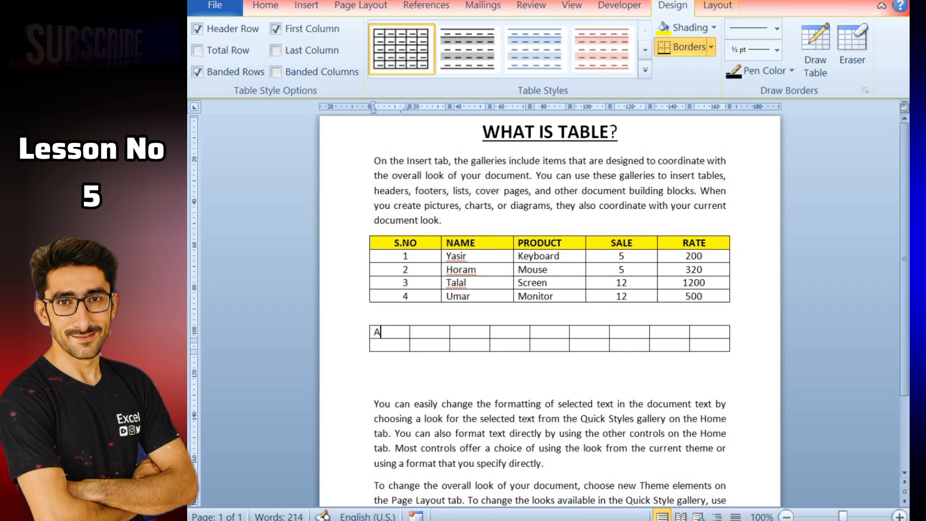
{"action": "key", "text": "Tab"}
{"action": "type", "text": "B"}
{"action": "key", "text": "Tab"}
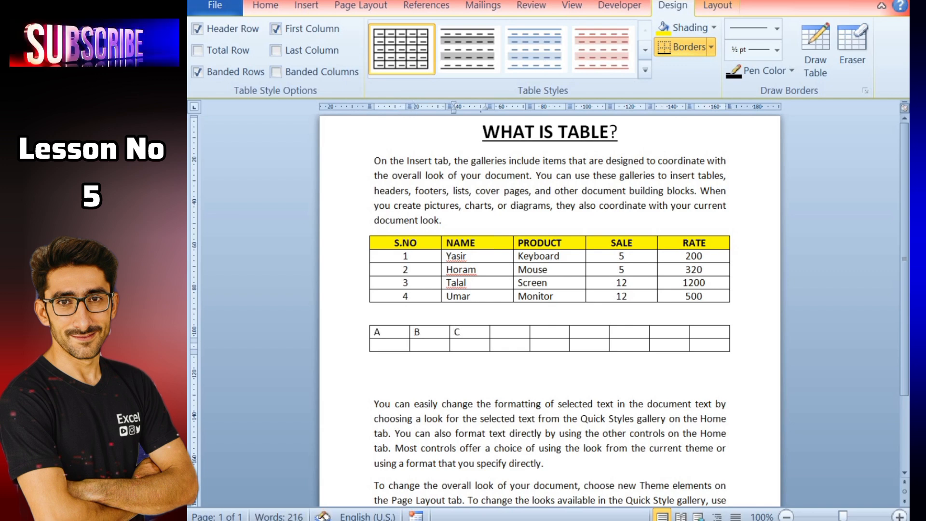
{"action": "key", "text": "Tab"}
{"action": "type", "text": "G"}
{"action": "key", "text": "Tab"}
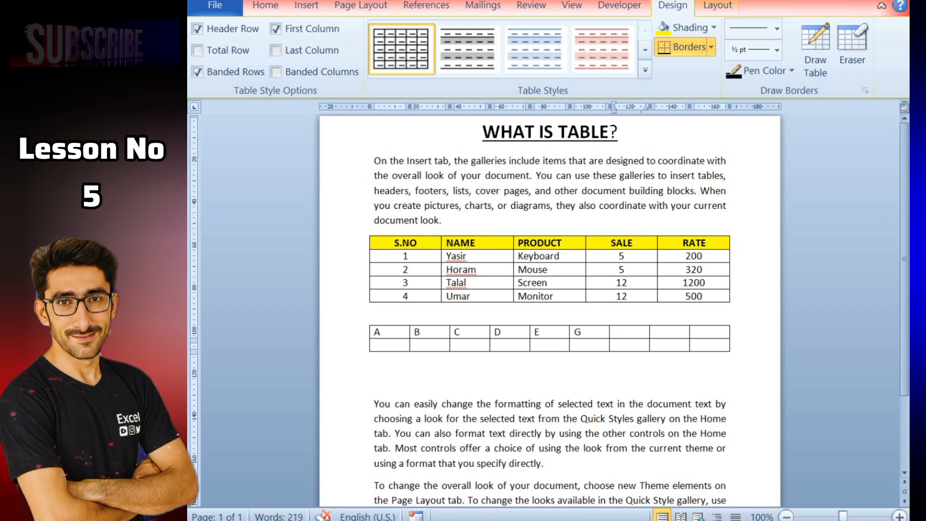
{"action": "key", "text": "Tab"}
{"action": "type", "text": "J"}
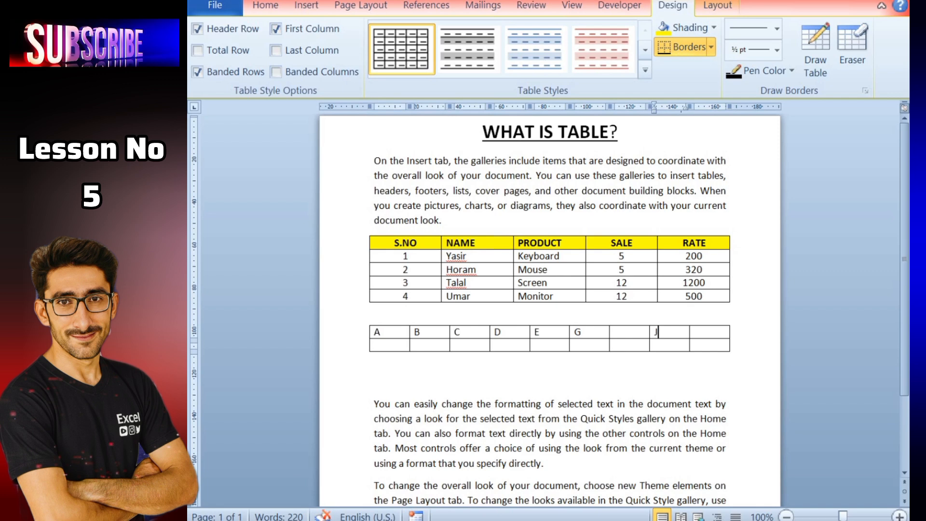
{"action": "key", "text": "Tab"}
{"action": "type", "text": "H"}
Fill the new table's second row with L, H, K, H, L and K from the second cell, and H in the last cell
{"action": "key", "text": "Tab"}
{"action": "key", "text": "Tab"}
{"action": "type", "text": "L"}
{"action": "key", "text": "Tab"}
{"action": "type", "text": "H"}
{"action": "key", "text": "Tab"}
{"action": "type", "text": "K\tH"}
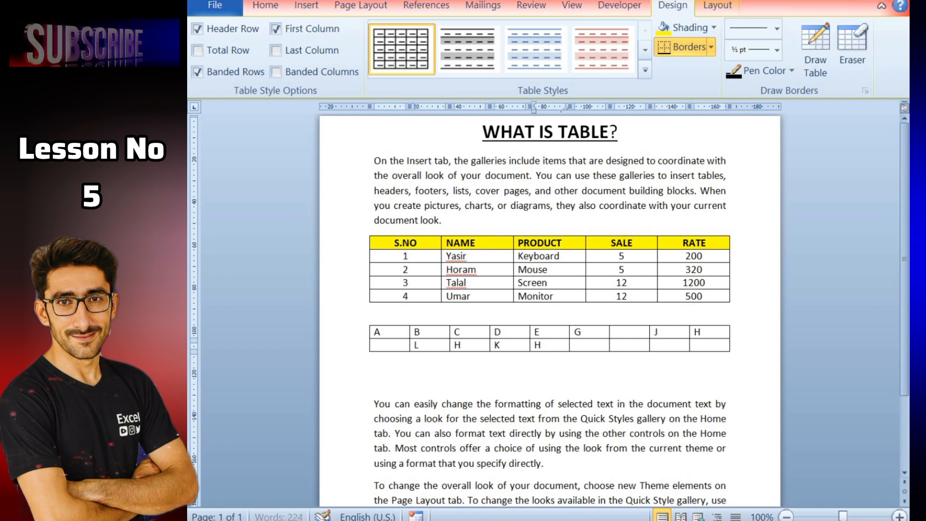
{"action": "key", "text": "Tab"}
{"action": "key", "text": "Tab"}
{"action": "type", "text": "H"}
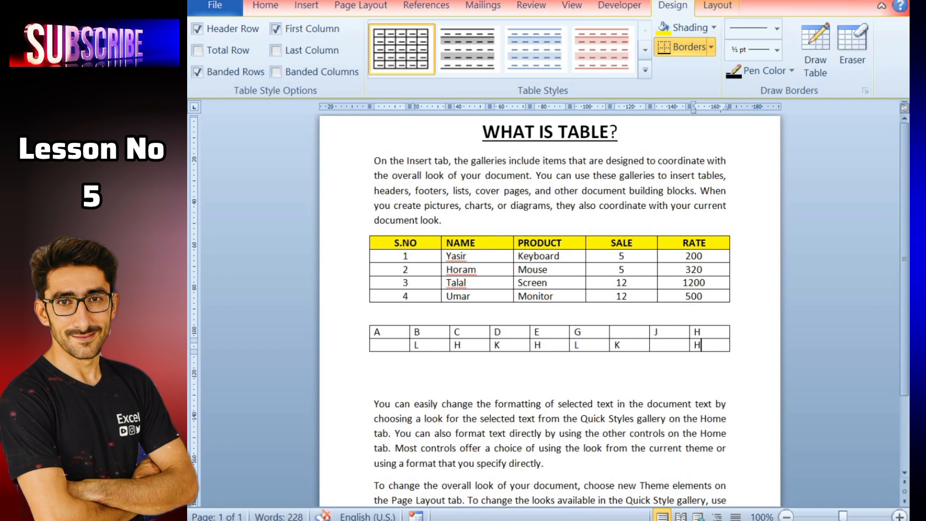
Align the text of all cells in the second table to the bottom center
{"action": "left_click", "coordinate": [366, 321]}
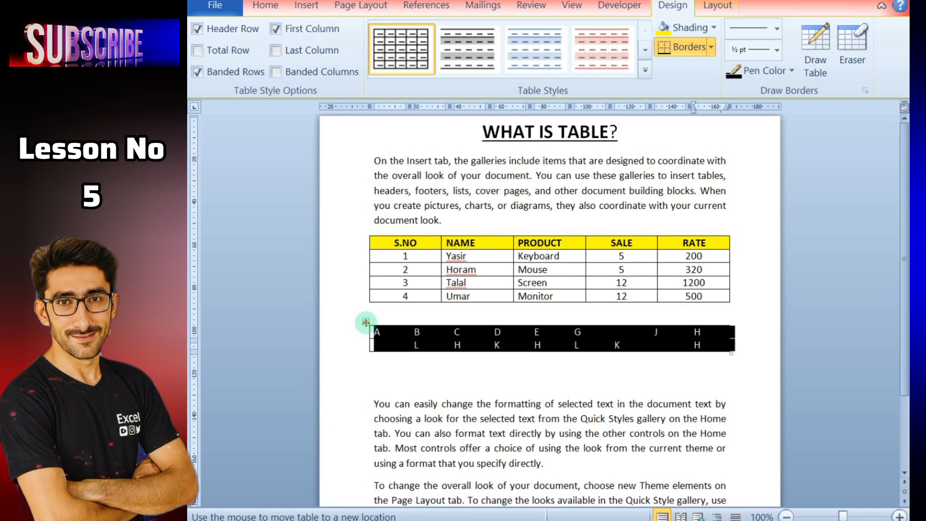
{"action": "left_click", "coordinate": [717, 7]}
{"action": "left_click", "coordinate": [647, 71]}
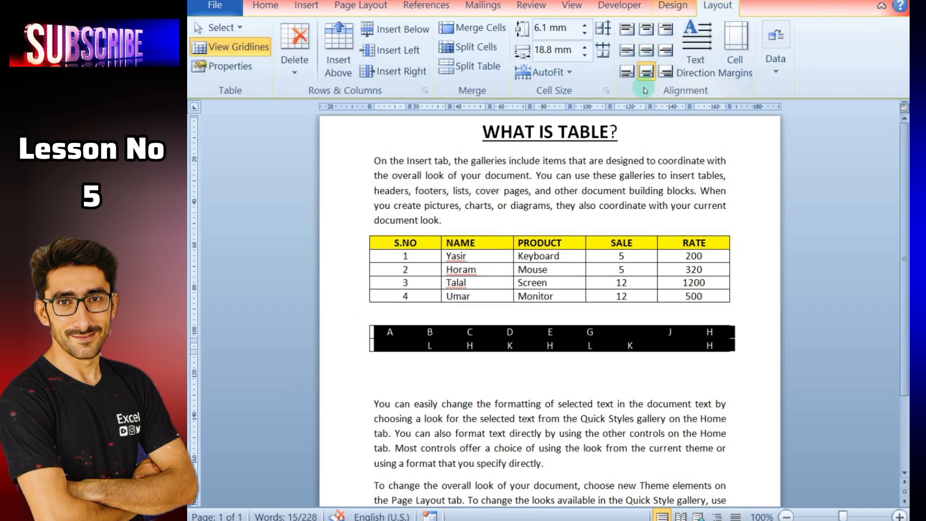
{"action": "left_click", "coordinate": [600, 371]}
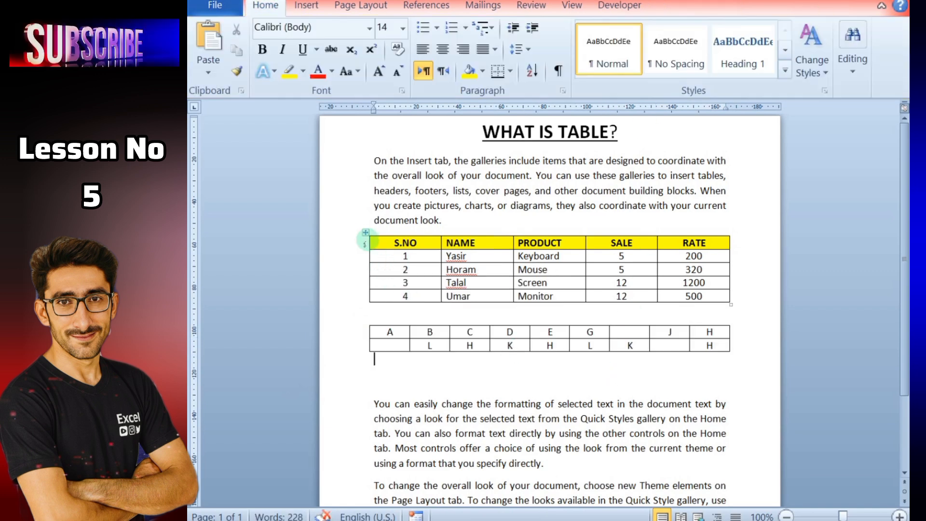
Apply the built-in table style with red header row and first column and grey banded rows to the sales table
{"action": "left_click", "coordinate": [366, 232]}
{"action": "left_click", "coordinate": [685, 7]}
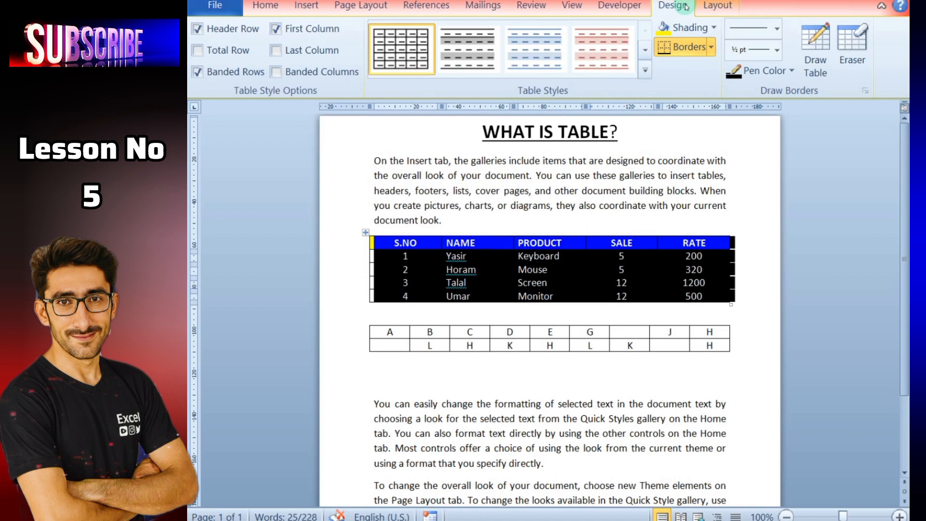
{"action": "left_click", "coordinate": [645, 70]}
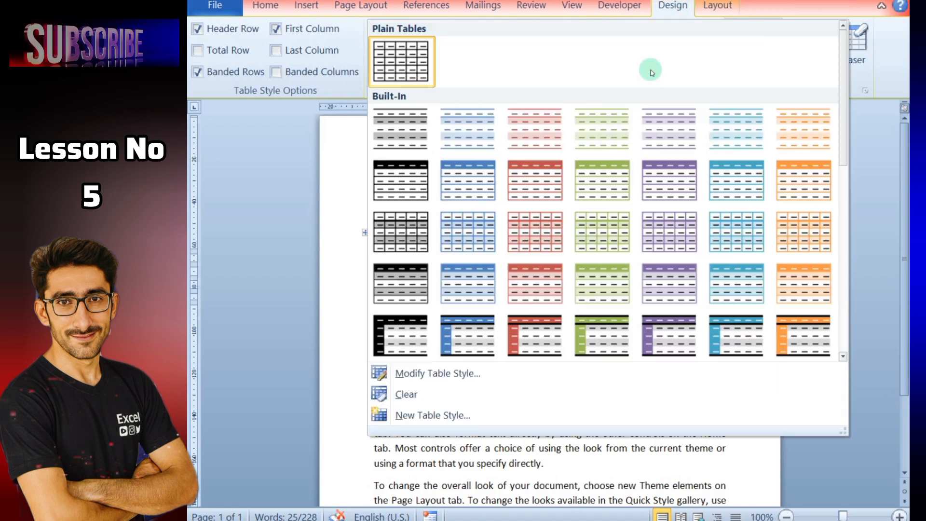
{"action": "left_click", "coordinate": [535, 335]}
{"action": "left_click", "coordinate": [728, 383]}
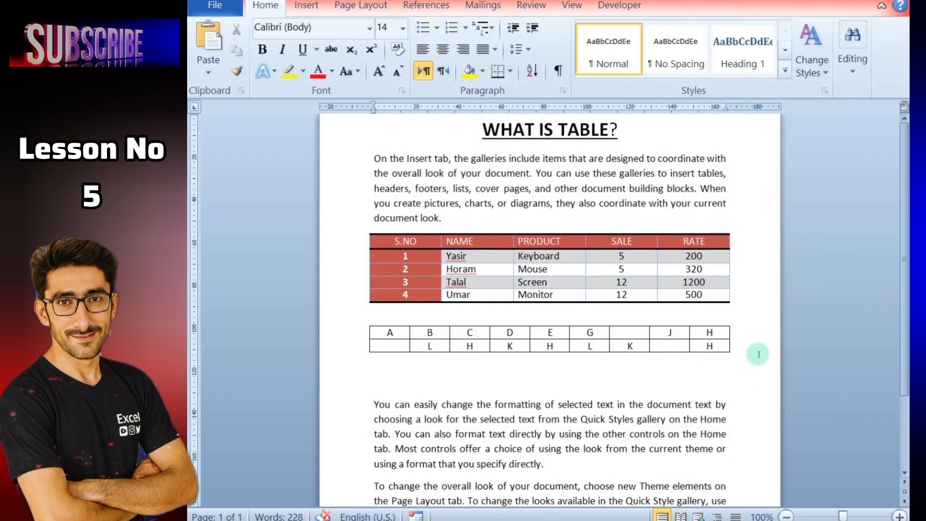
Apply the built-in table style with red text, bold first row and light pink banded rows to the second table
{"action": "left_click", "coordinate": [364, 321]}
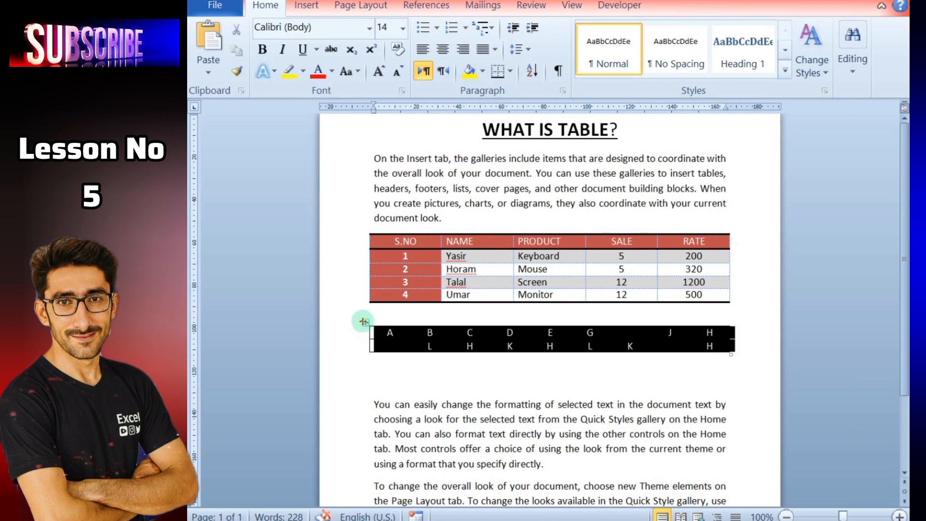
{"action": "left_click", "coordinate": [756, 385]}
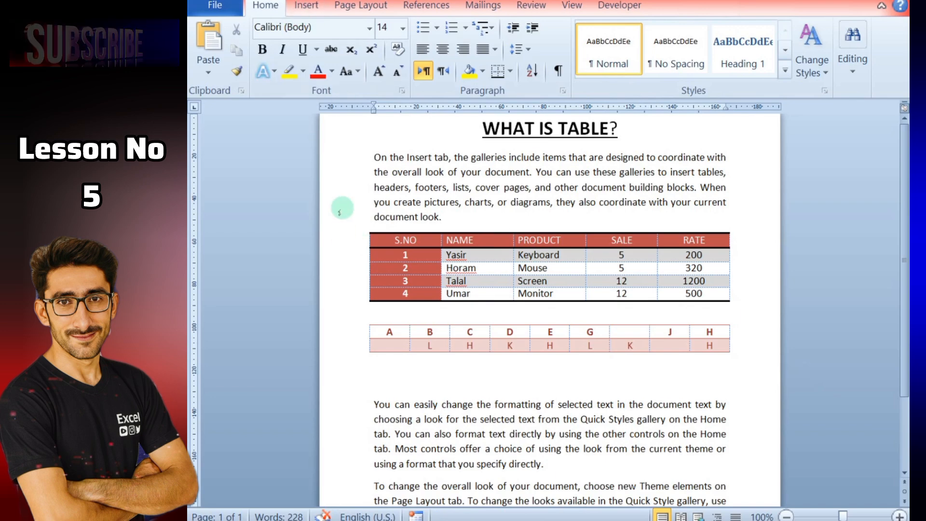
{"action": "left_click", "coordinate": [306, 6]}
{"action": "left_click", "coordinate": [293, 69]}
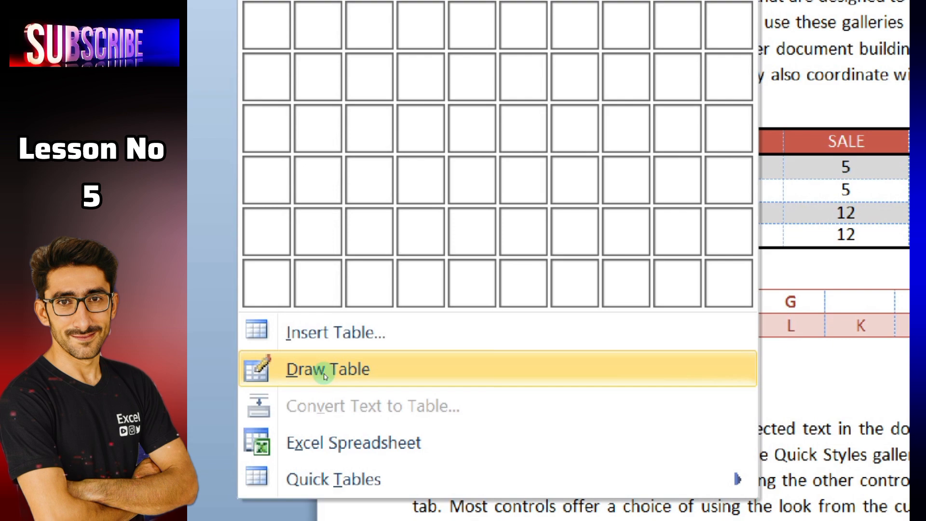
{"action": "left_click", "coordinate": [325, 376]}
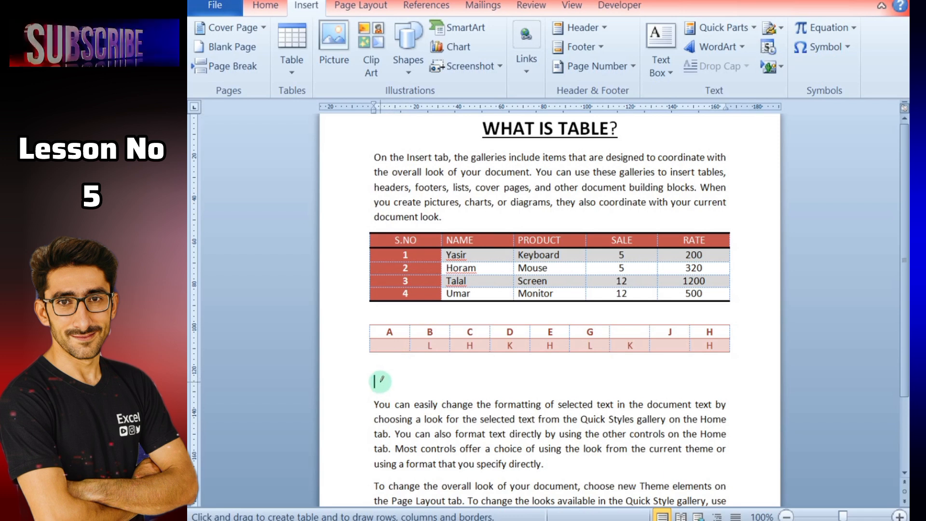
{"action": "key", "text": "Escape"}
Add three blank lines below the second table and draw a third table's outer frame there, spanning about the full text width
{"action": "key", "text": "Return"}
{"action": "key", "text": "Return"}
{"action": "key", "text": "Return"}
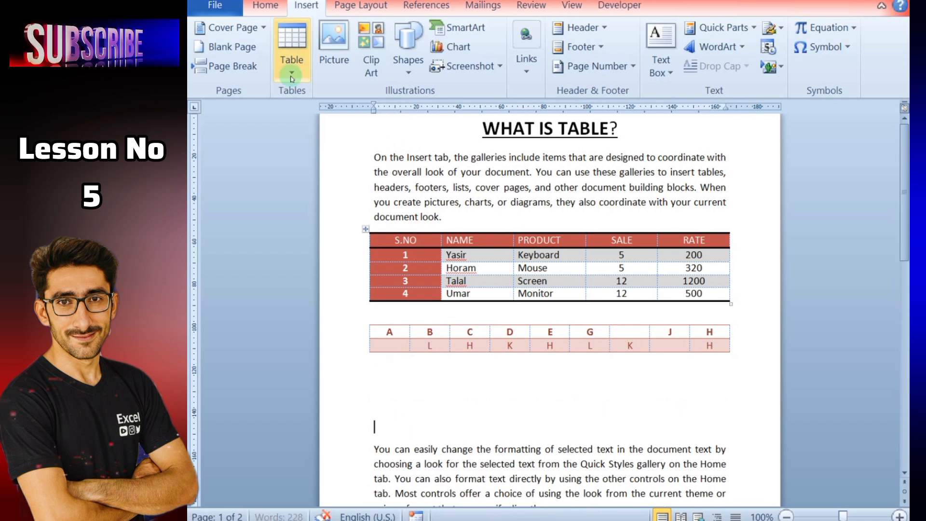
{"action": "left_click", "coordinate": [291, 53]}
{"action": "left_click", "coordinate": [337, 369]}
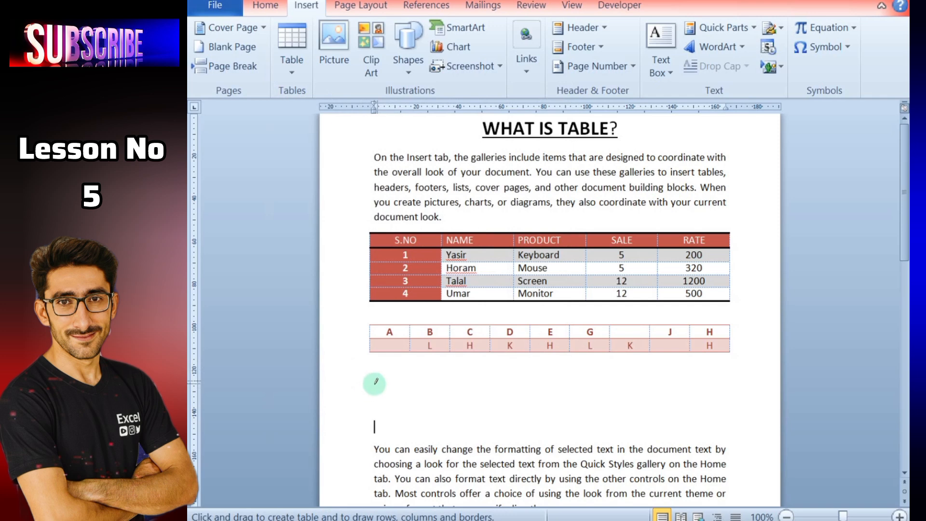
{"action": "mouse_move", "coordinate": [374, 374]}
{"action": "left_mouse_down"}
{"action": "mouse_move", "coordinate": [380, 387]}
{"action": "mouse_move", "coordinate": [508, 425]}
{"action": "mouse_move", "coordinate": [728, 424]}
{"action": "left_mouse_up"}
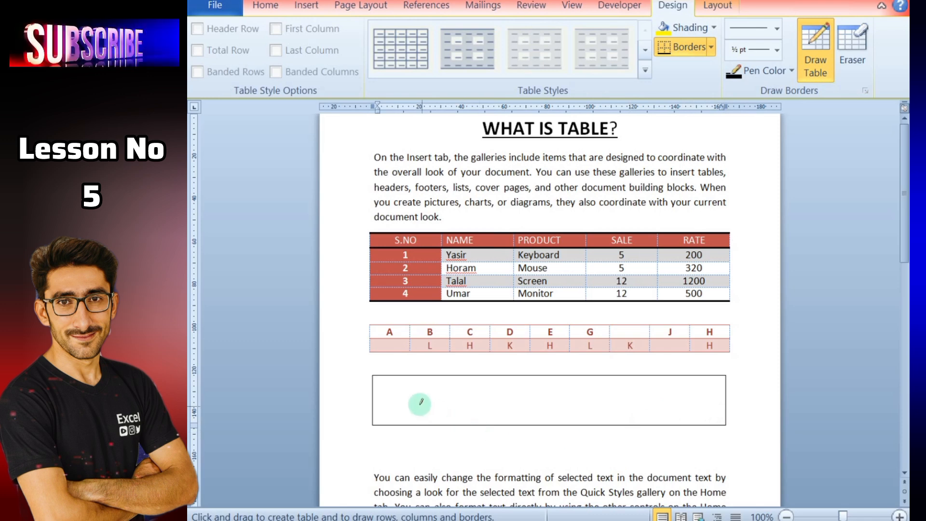
Draw two horizontal lines dividing the third table into three rows, and two vertical lines splitting its middle row into three cells
{"action": "left_click_drag", "start_coordinate": [375, 387], "coordinate": [502, 393]}
{"action": "mouse_move", "coordinate": [374, 413]}
{"action": "left_mouse_down"}
{"action": "mouse_move", "coordinate": [473, 414]}
{"action": "mouse_move", "coordinate": [459, 411]}
{"action": "left_mouse_up"}
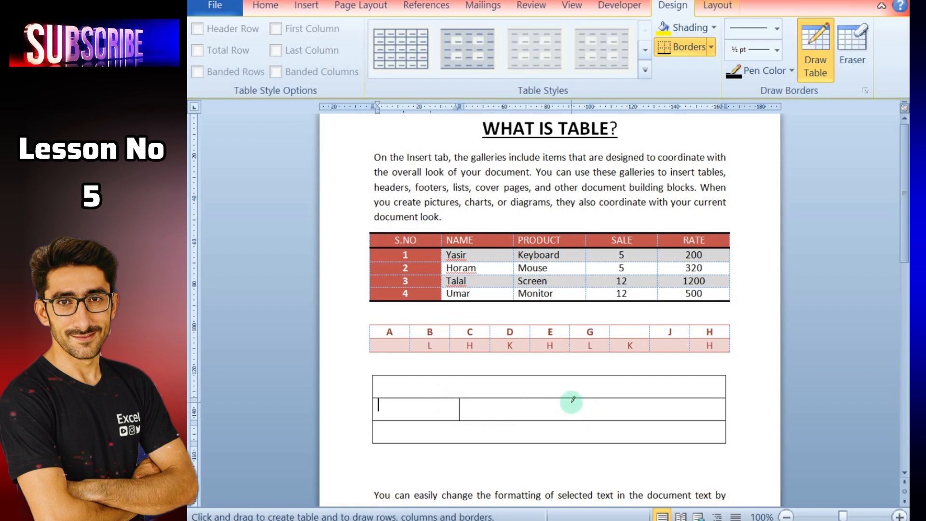
{"action": "left_click_drag", "start_coordinate": [581, 398], "coordinate": [581, 420]}
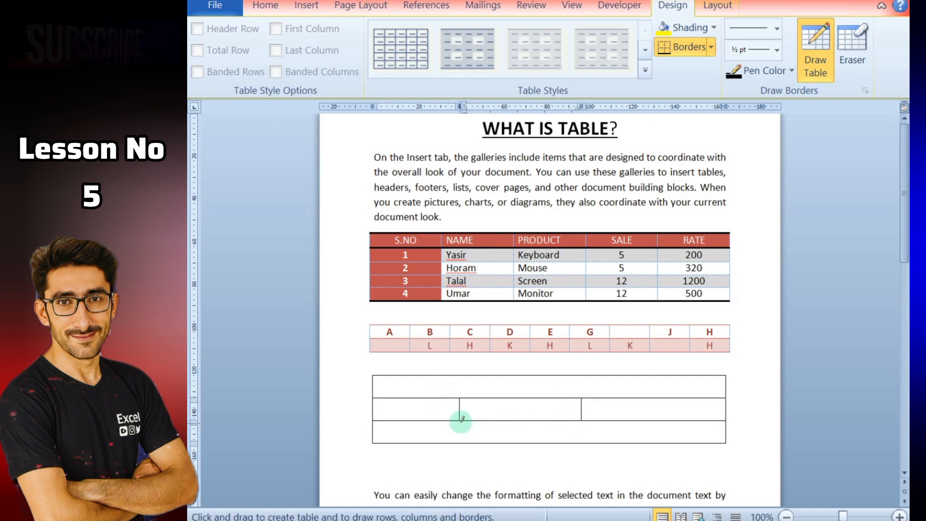